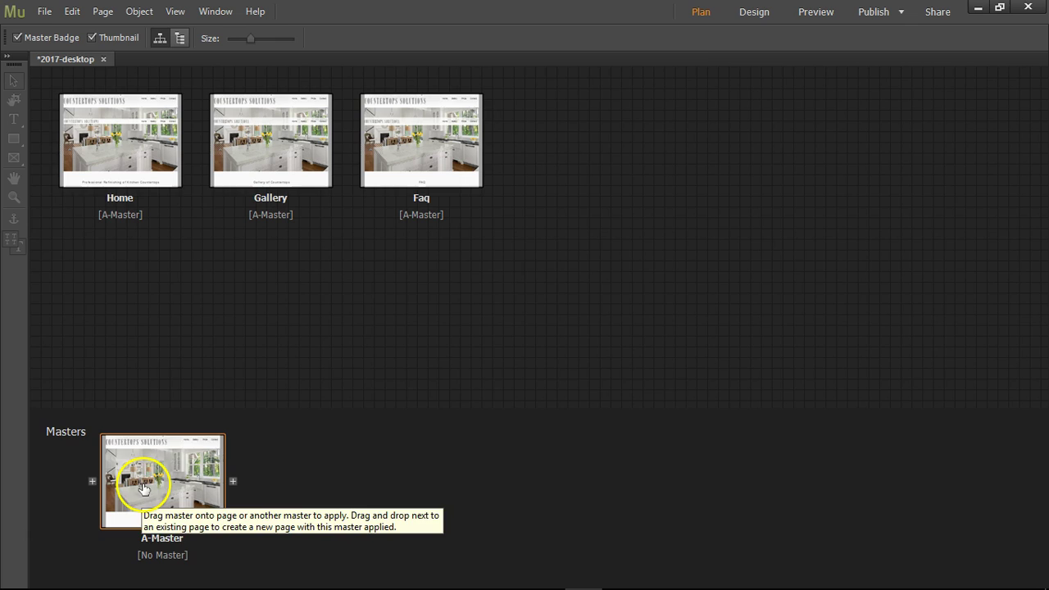
Open the Home page in Design view and scroll down to its contact form
double_click(126, 159)
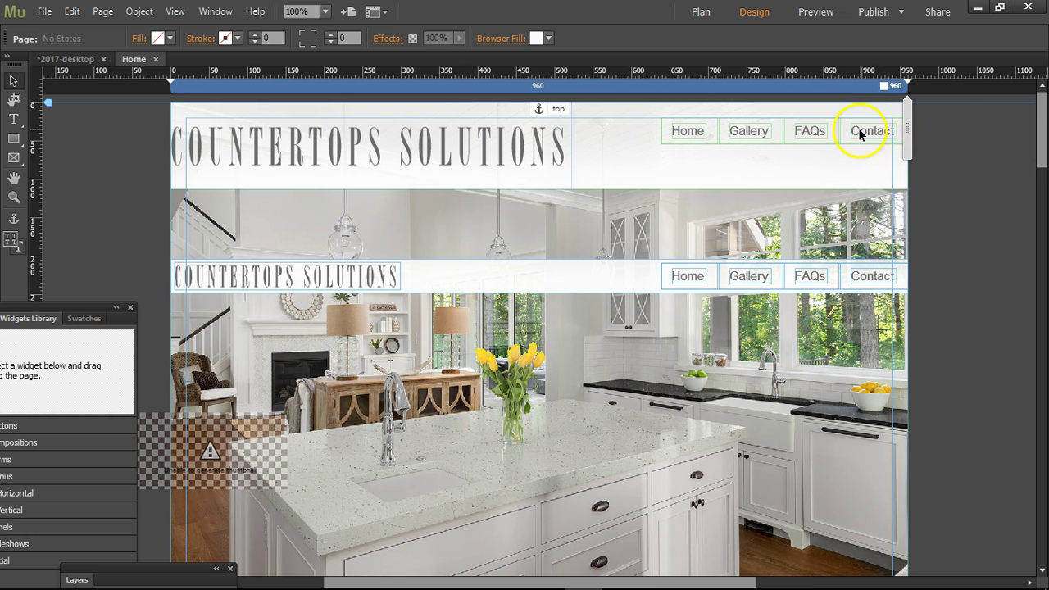
drag(1042, 133, 1042, 519)
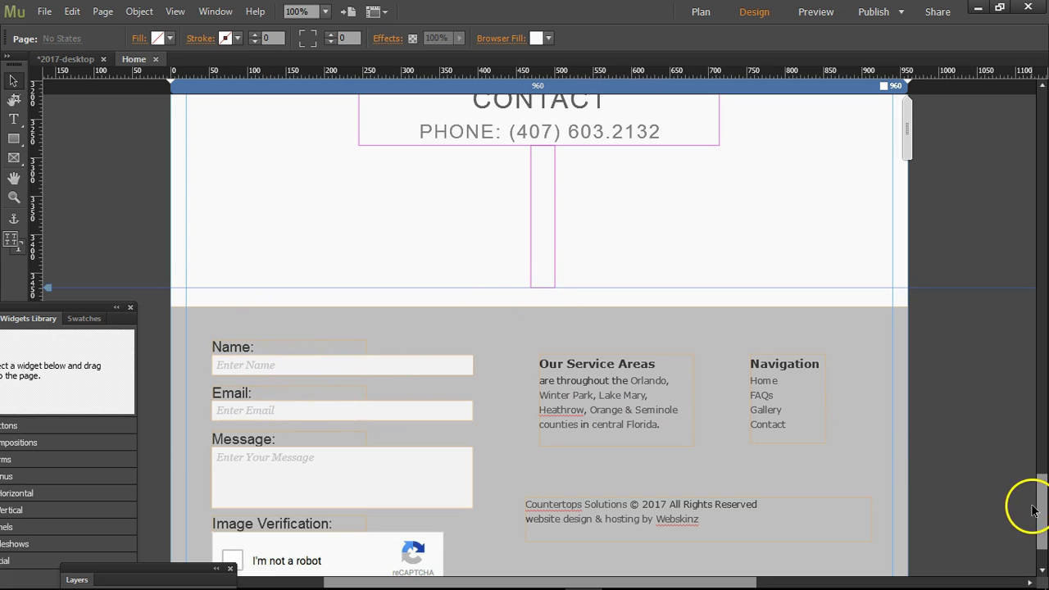
Return to Plan view and open the A-Master page
drag(1043, 503, 1042, 123)
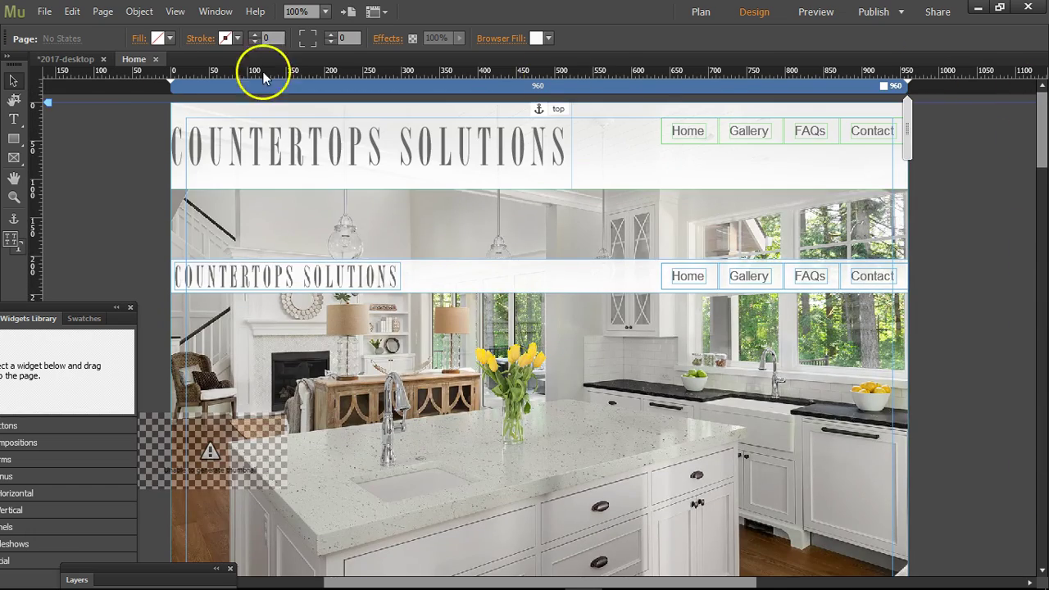
click(82, 59)
double_click(150, 476)
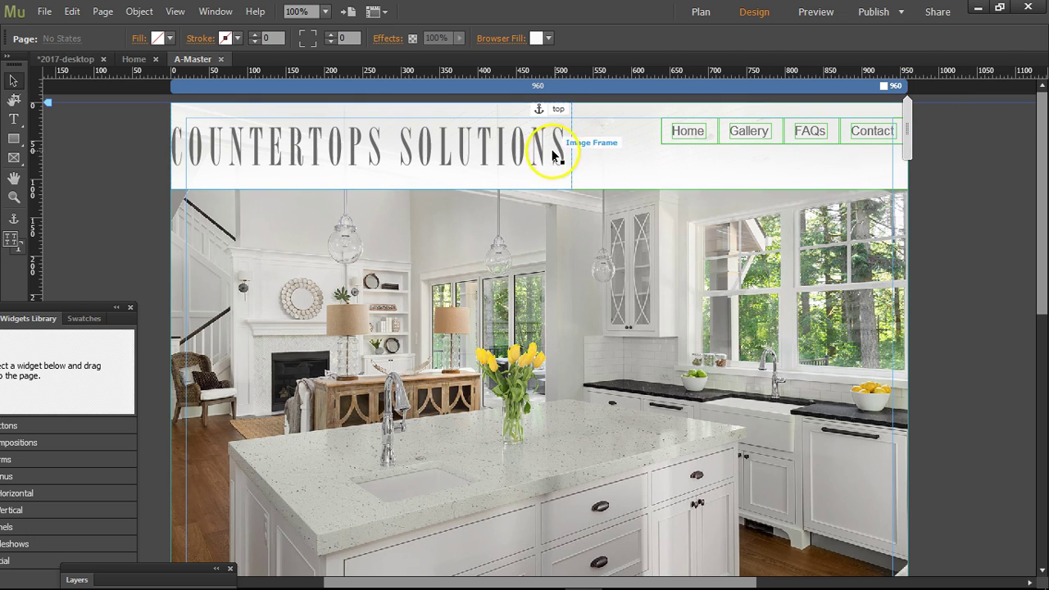
Inspect the header's logo, background rectangle and existing Home/Gallery/FAQs/Contact menu
click(568, 156)
click(636, 187)
click(705, 135)
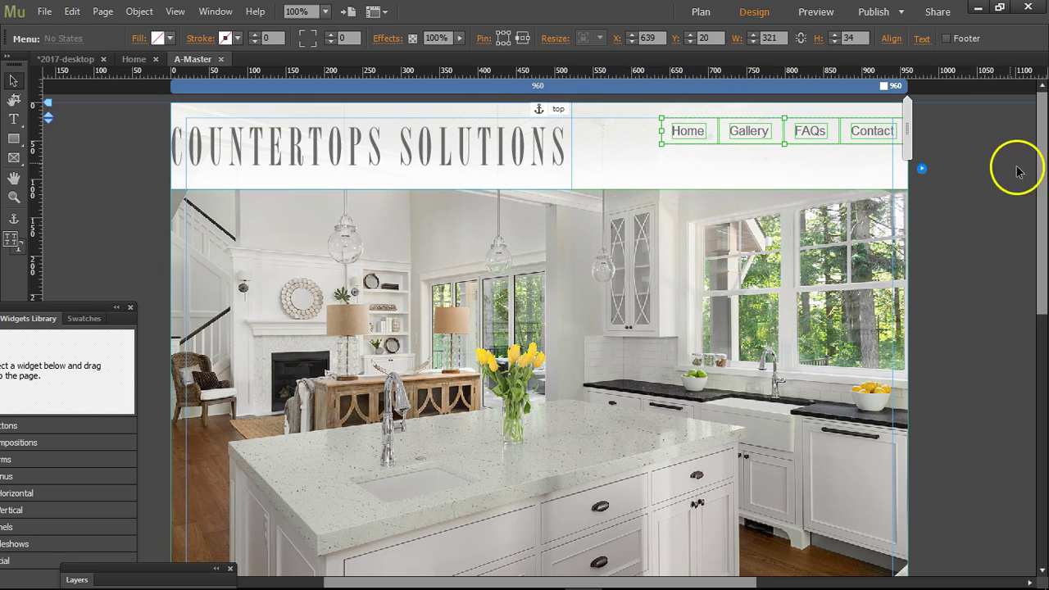
drag(1038, 205, 1033, 131)
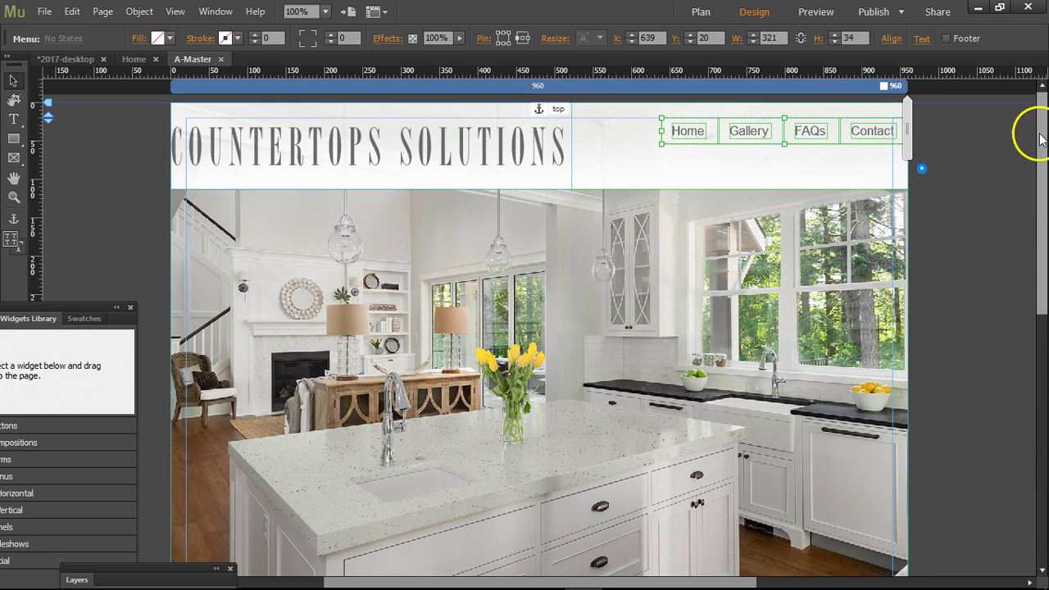
click(680, 125)
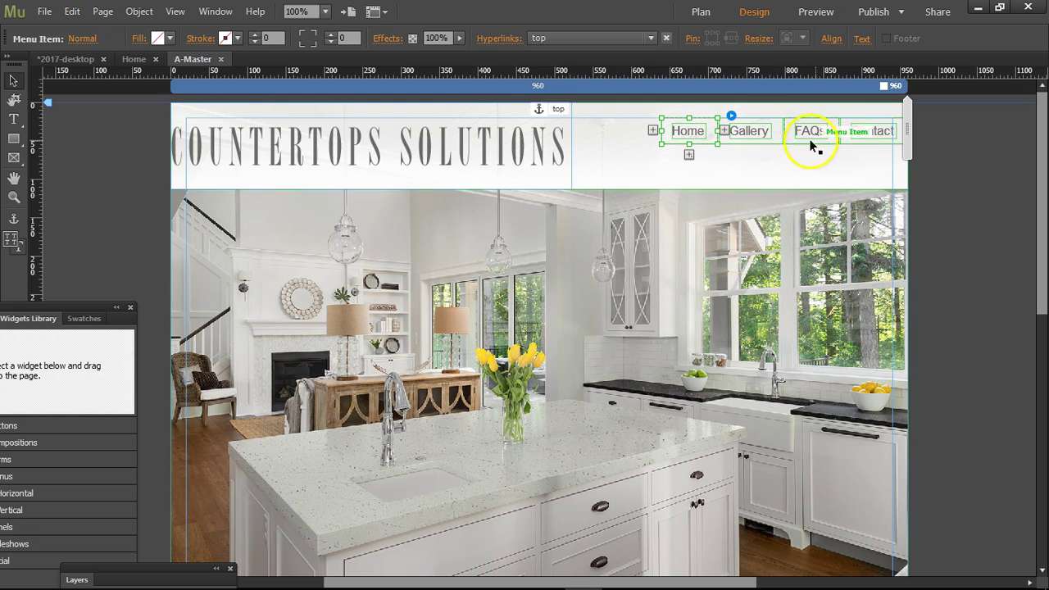
click(767, 164)
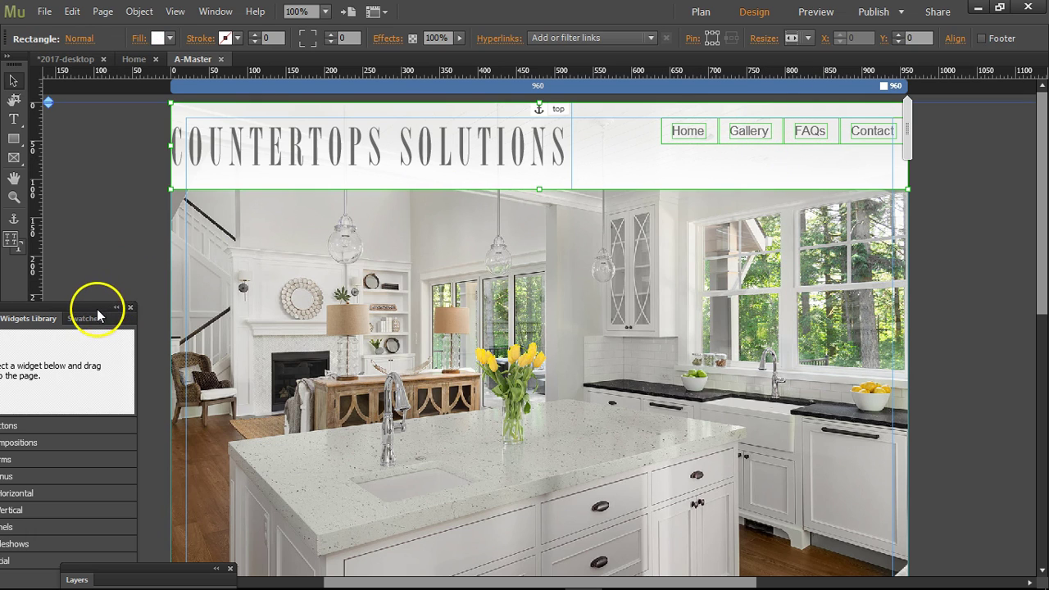
Place a Horizontal menu widget from the floating Widgets Library under the existing header buttons
drag(96, 309, 178, 166)
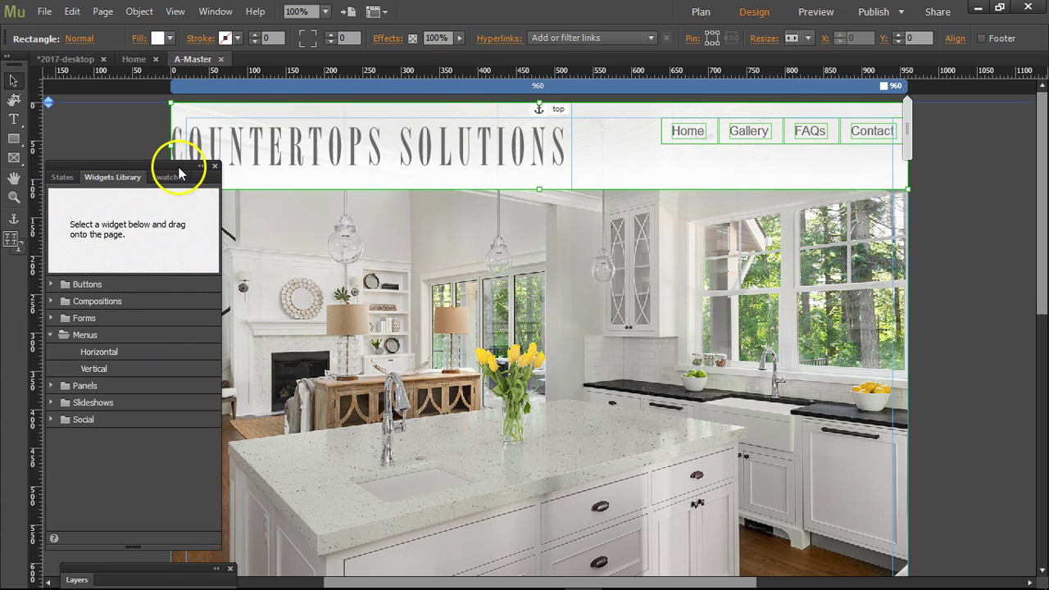
click(120, 353)
click(86, 336)
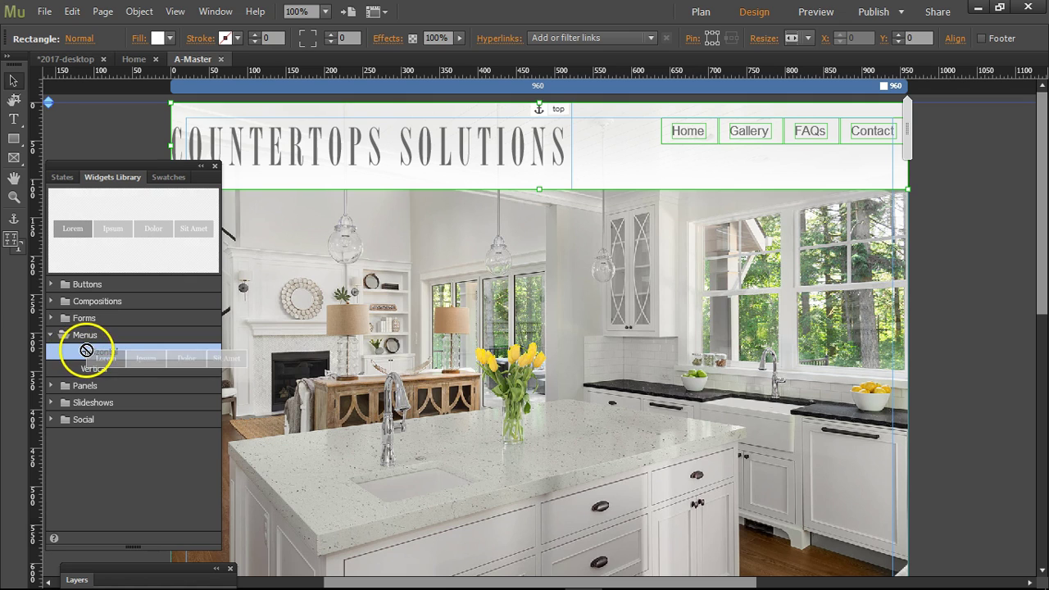
click(71, 336)
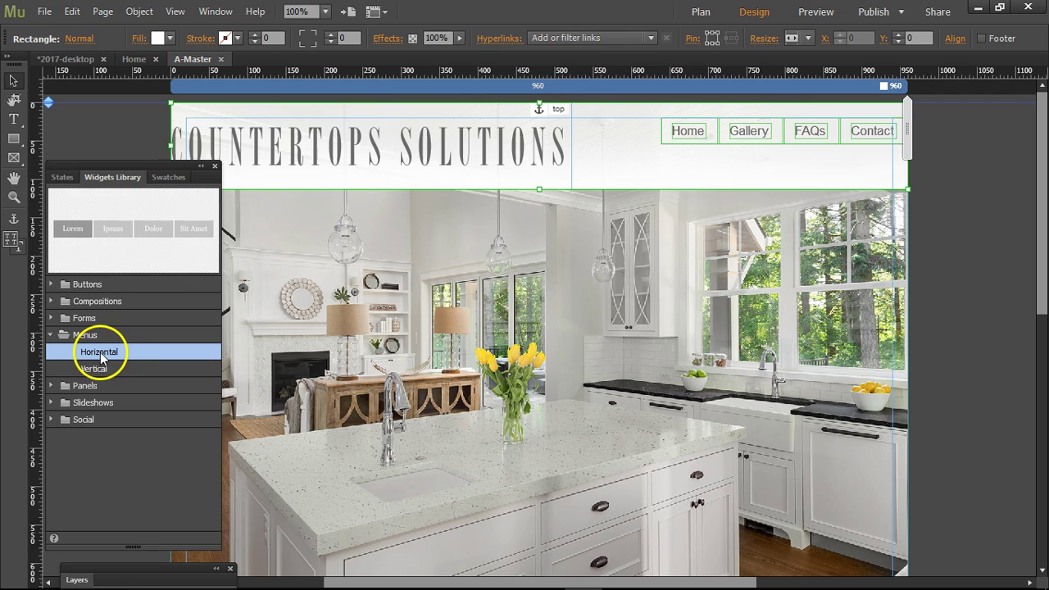
drag(101, 358, 469, 167)
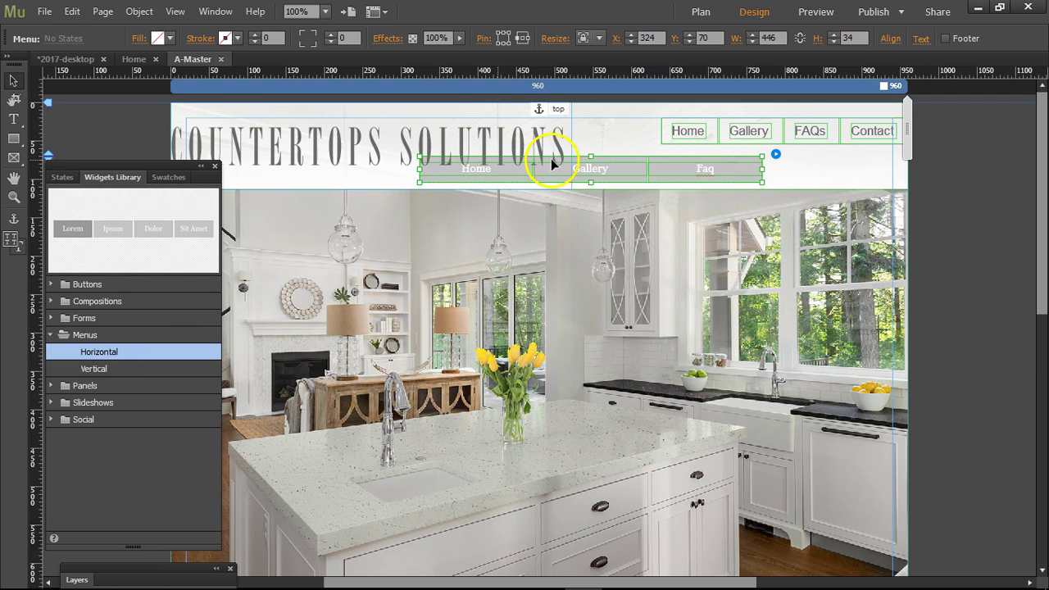
drag(604, 173, 752, 184)
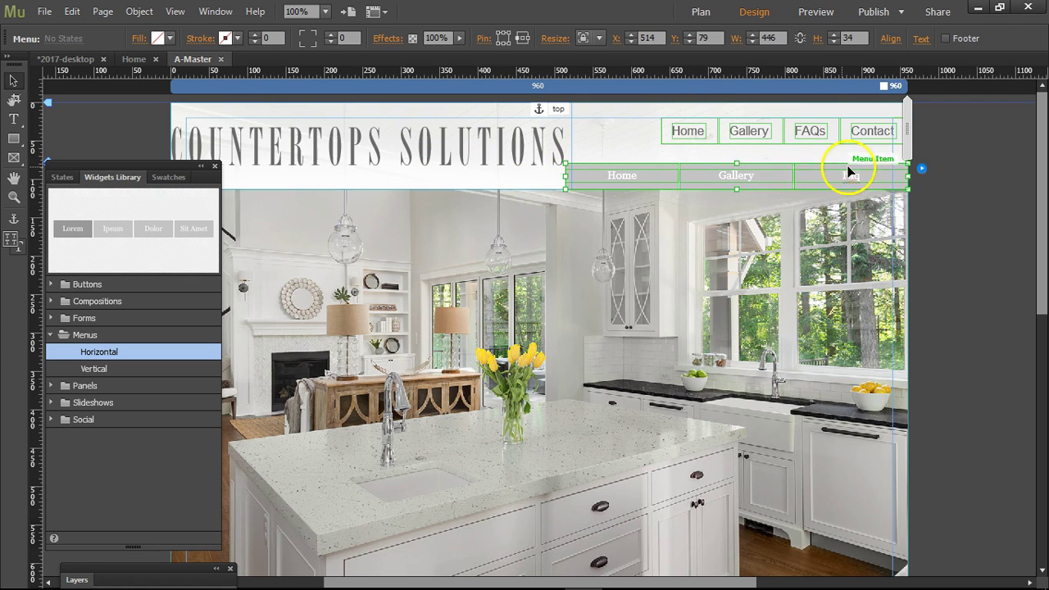
Clear all styling from the new menu and narrow it to X 639, W 321
right_click(630, 179)
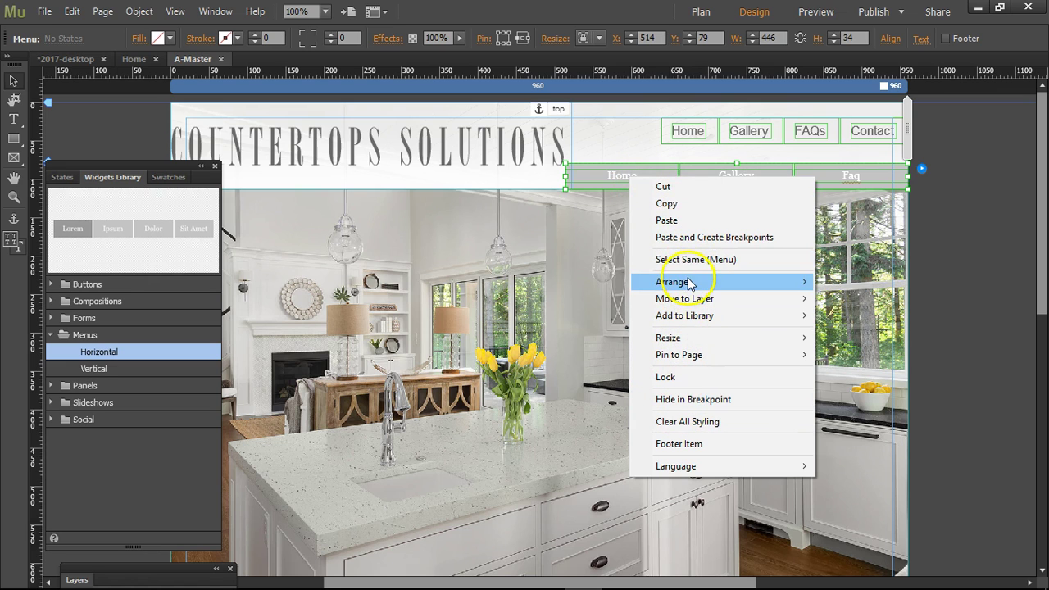
click(715, 422)
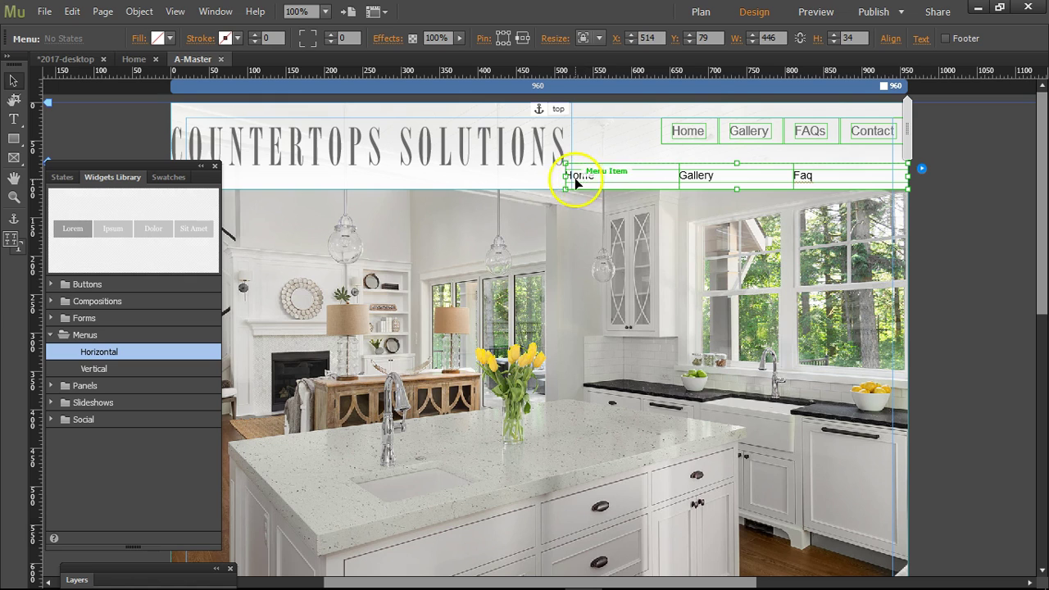
drag(565, 176, 709, 176)
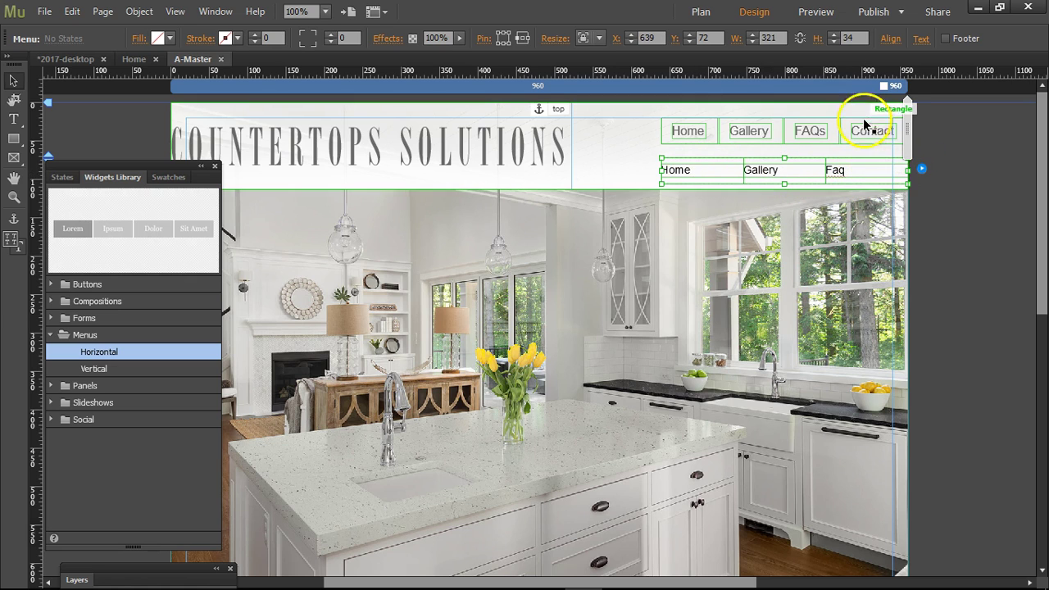
Set the new menu's Menu Type to Manual
click(921, 170)
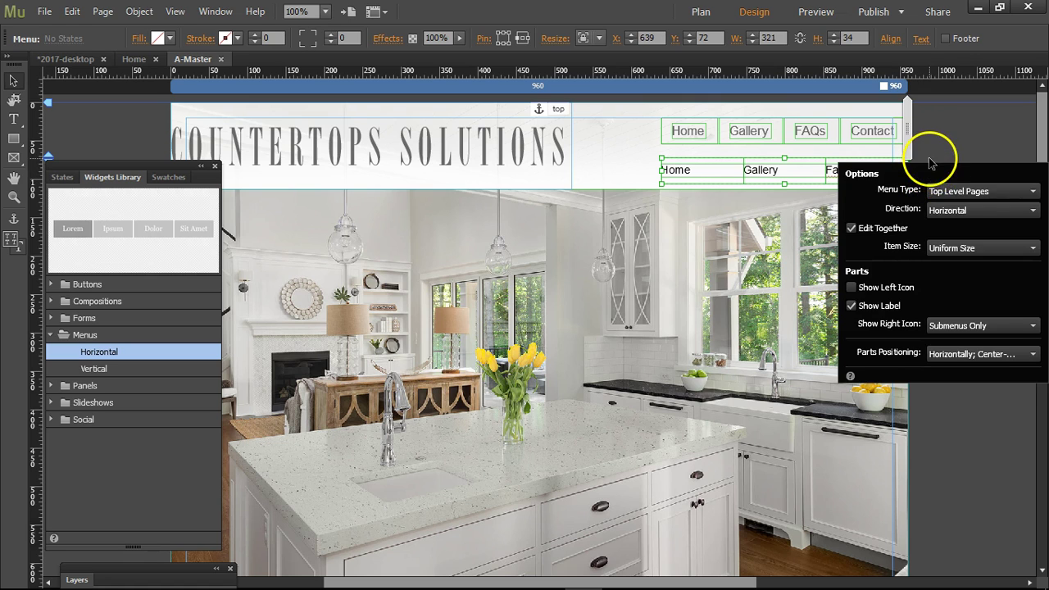
click(924, 178)
click(876, 172)
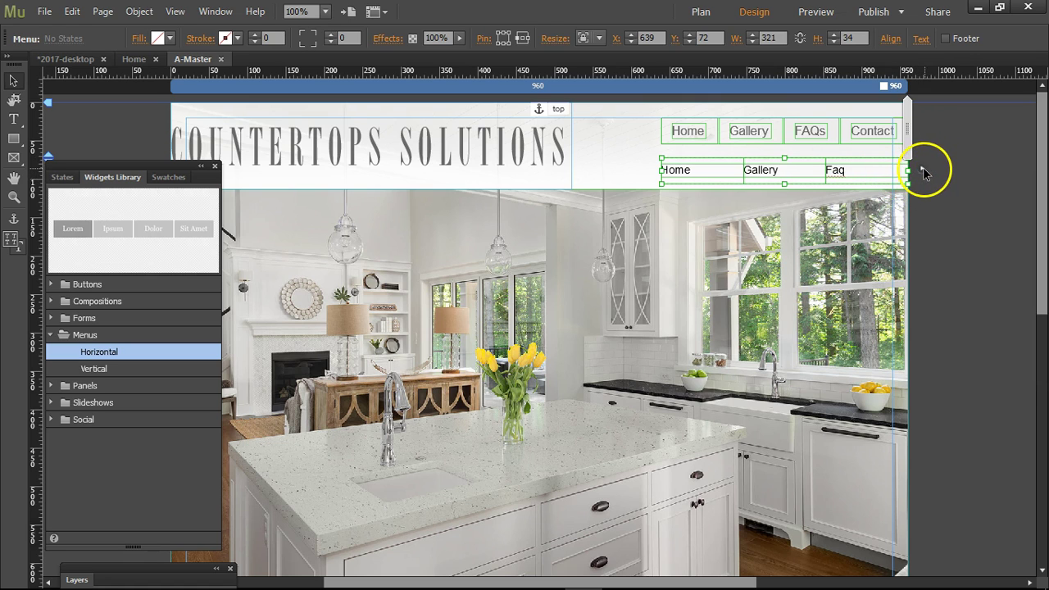
click(921, 170)
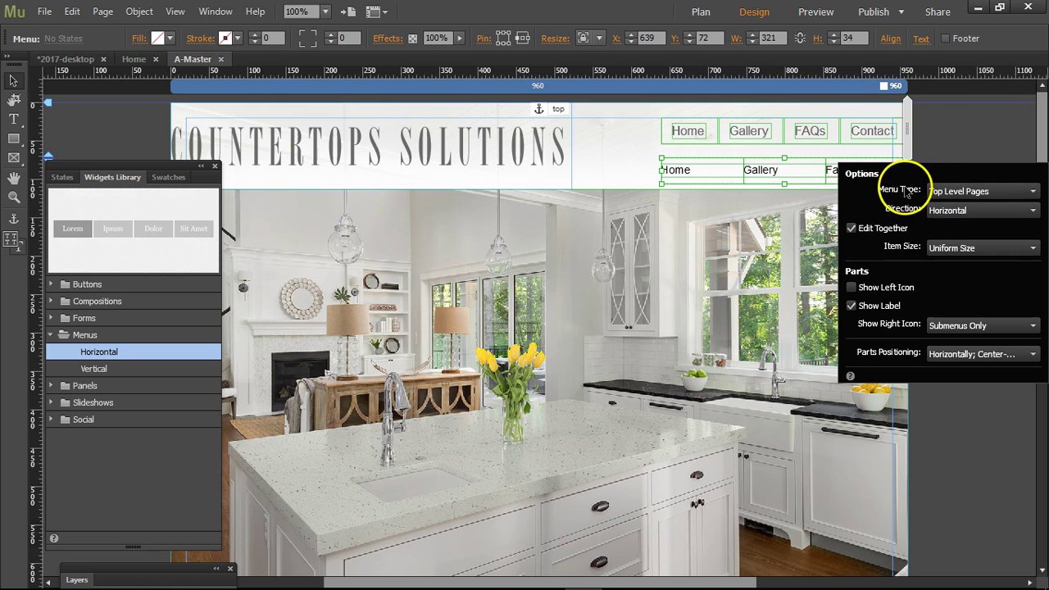
click(935, 191)
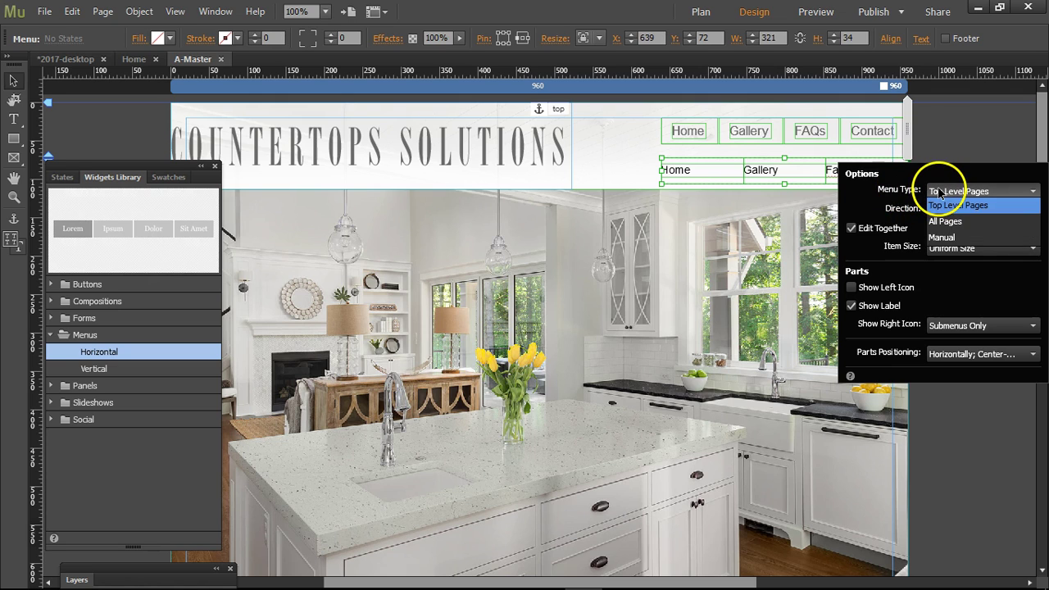
click(943, 239)
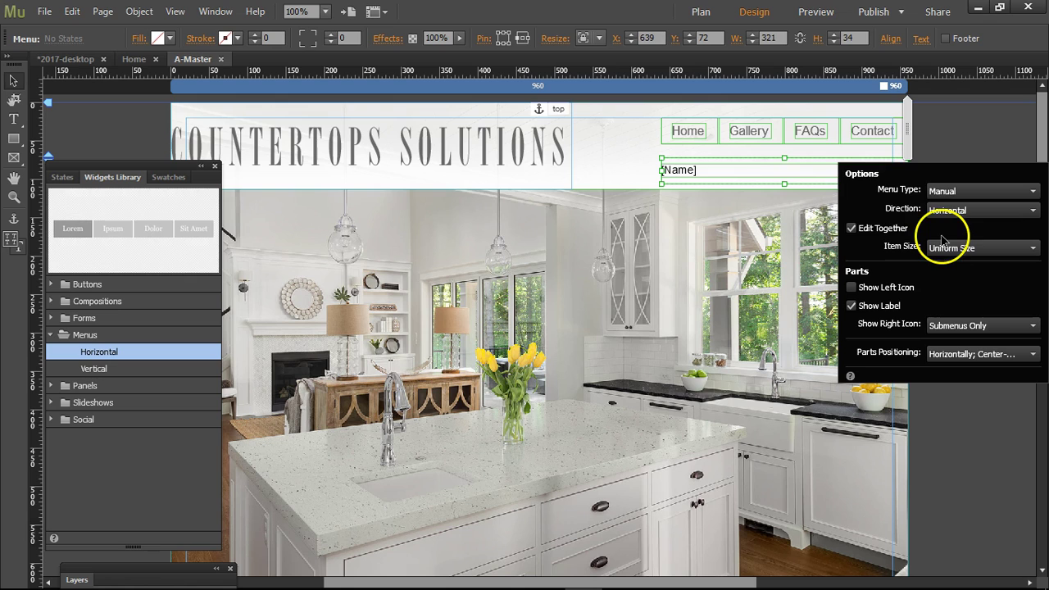
Add menu items until there are four [Name] placeholders
click(785, 178)
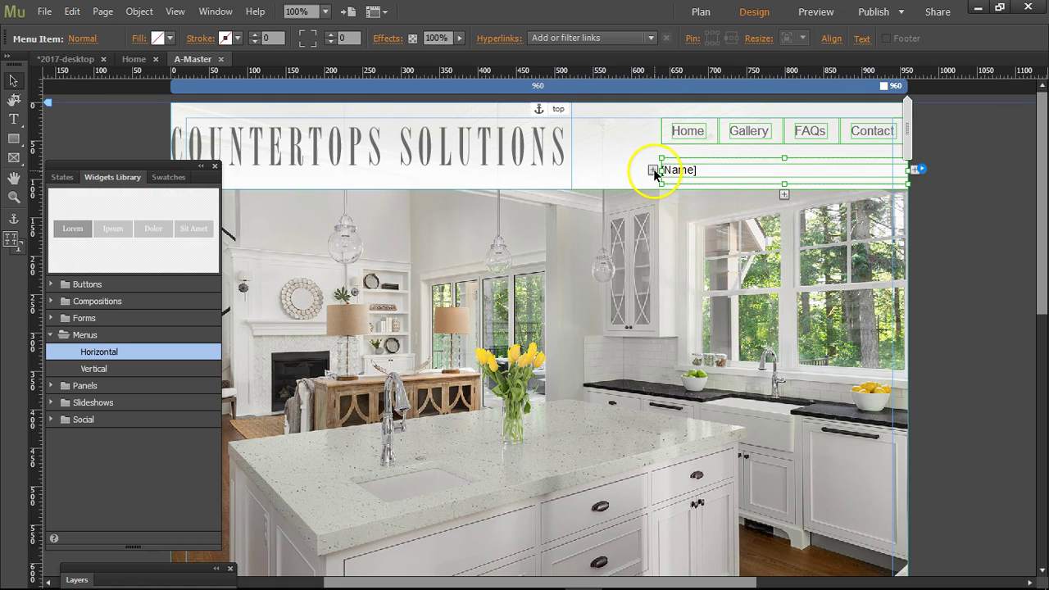
click(777, 170)
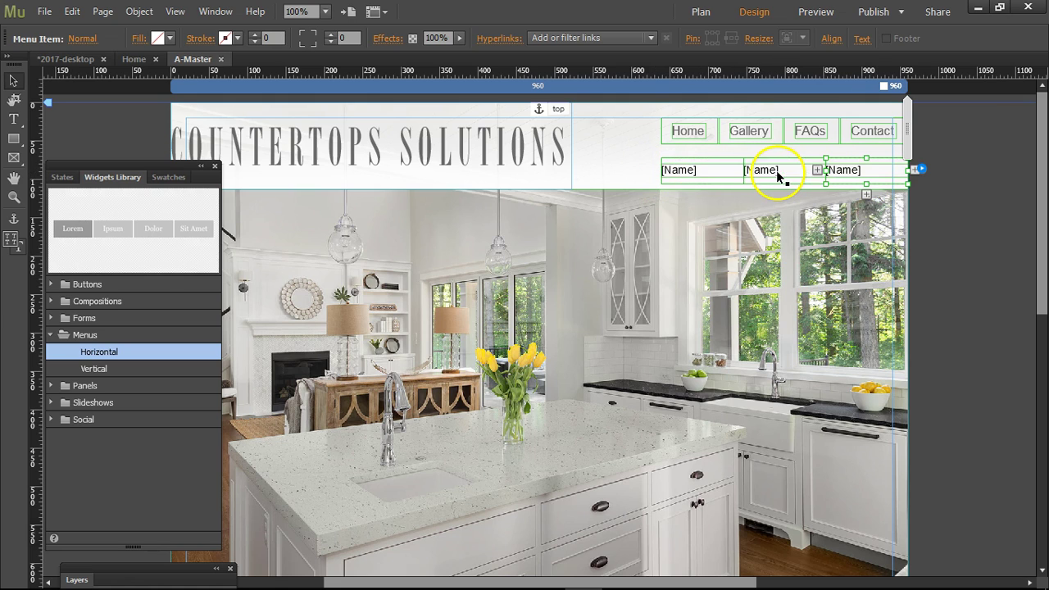
click(816, 168)
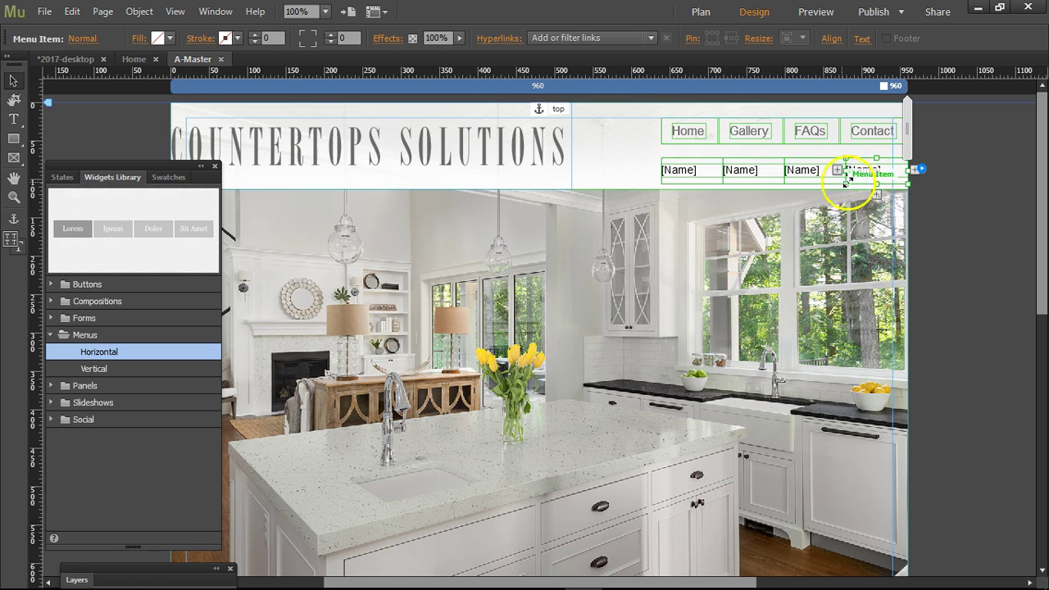
Replace the four [Name] placeholders with Home, Gallery, Faqs and Contact
click(690, 171)
double_click(693, 172)
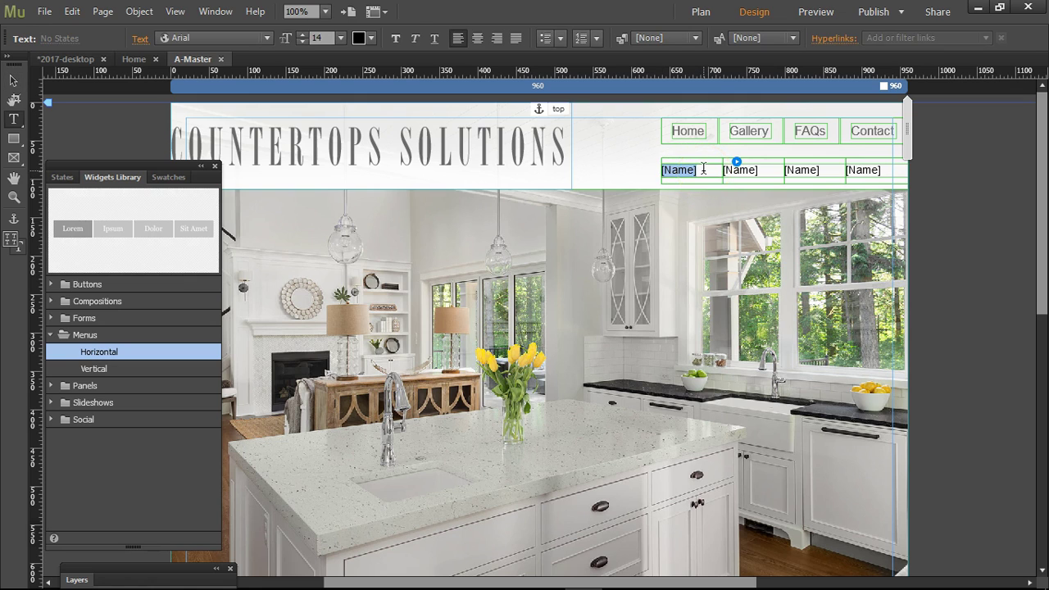
click(747, 170)
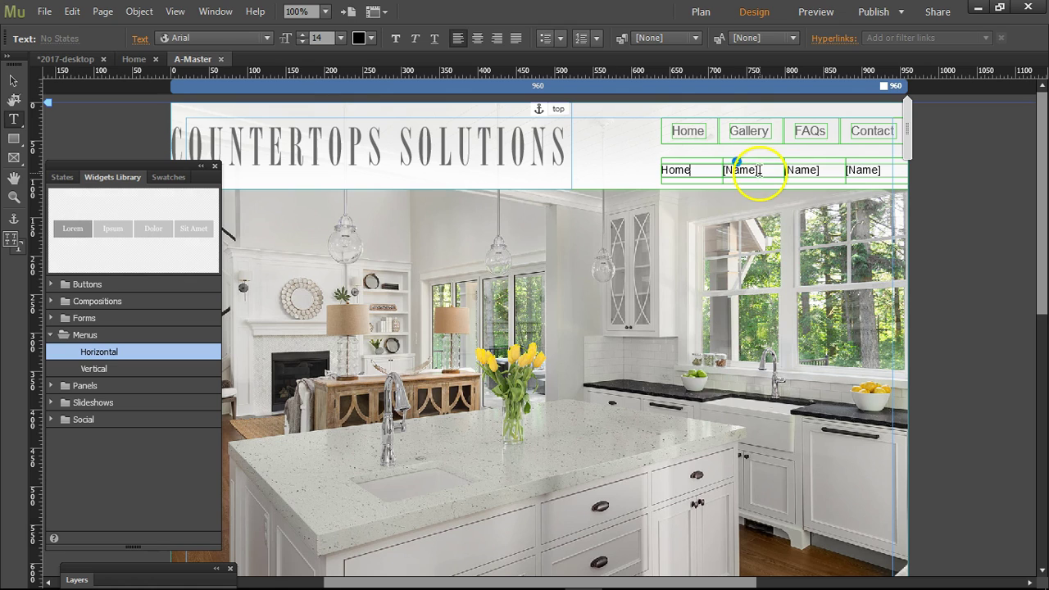
drag(759, 171, 716, 171)
text(Gallery)
click(861, 170)
drag(828, 170, 744, 173)
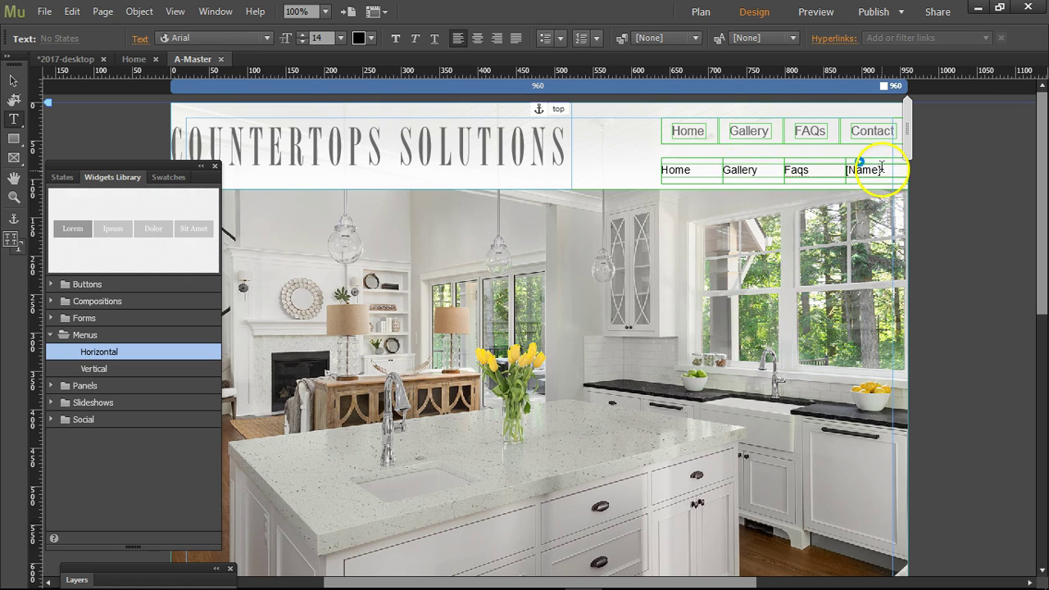
drag(885, 170, 822, 175)
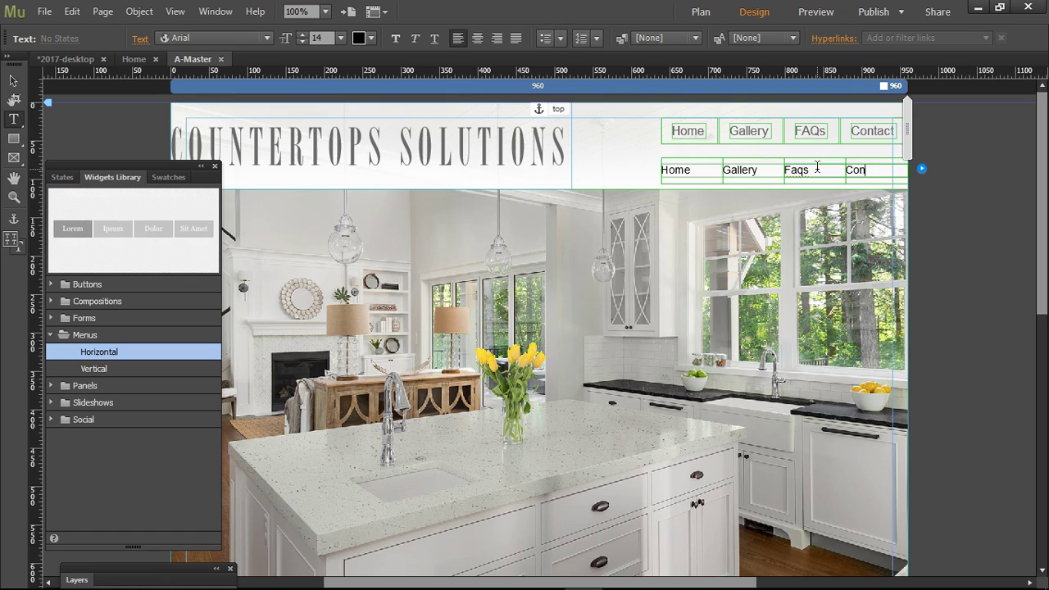
Correct the third label to FAQs and switch back to the Selection tool
click(680, 171)
drag(789, 172, 799, 171)
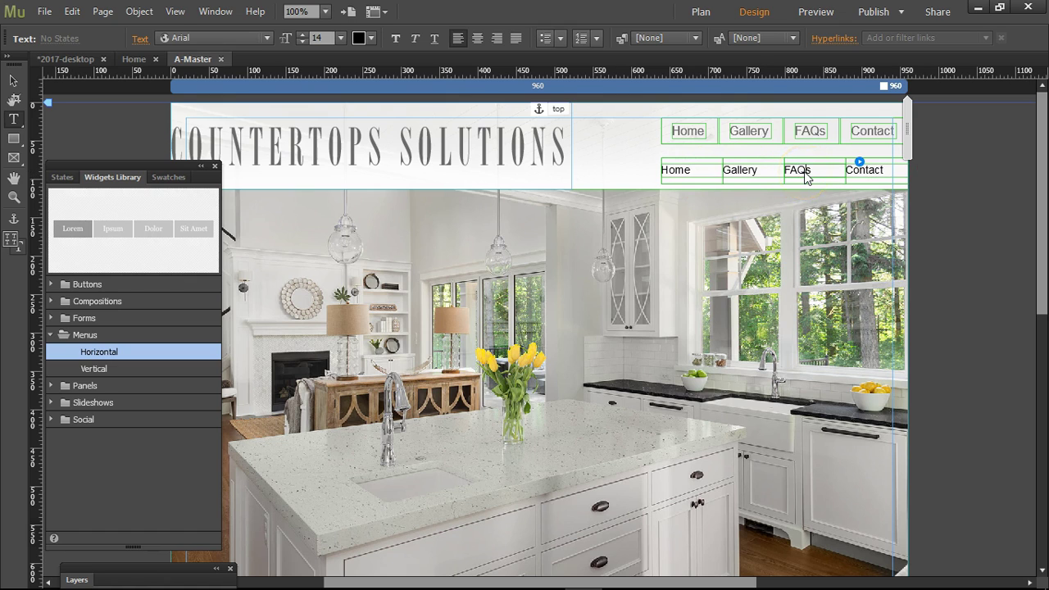
click(806, 172)
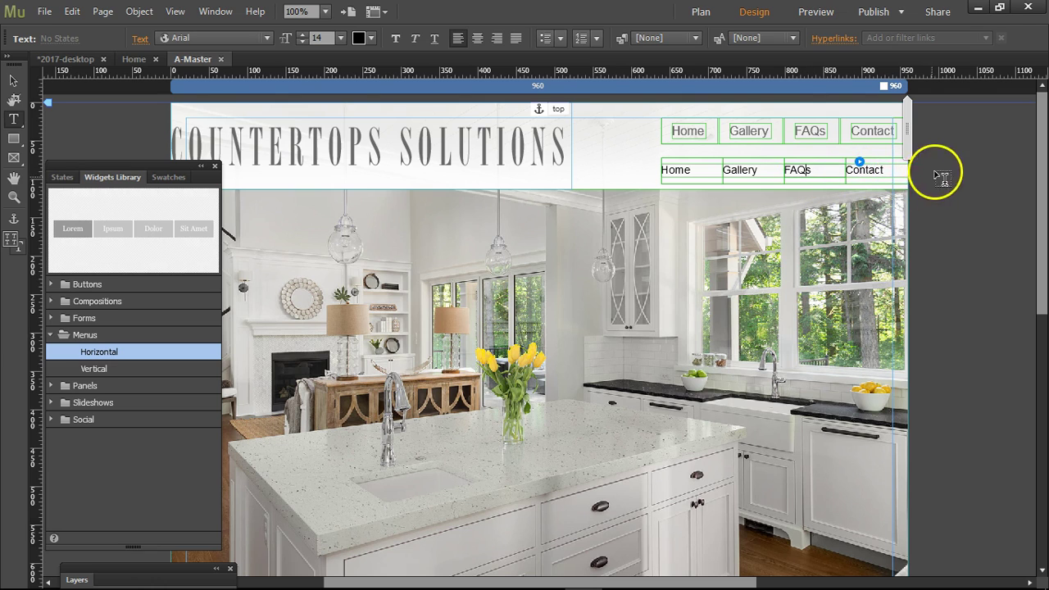
click(13, 80)
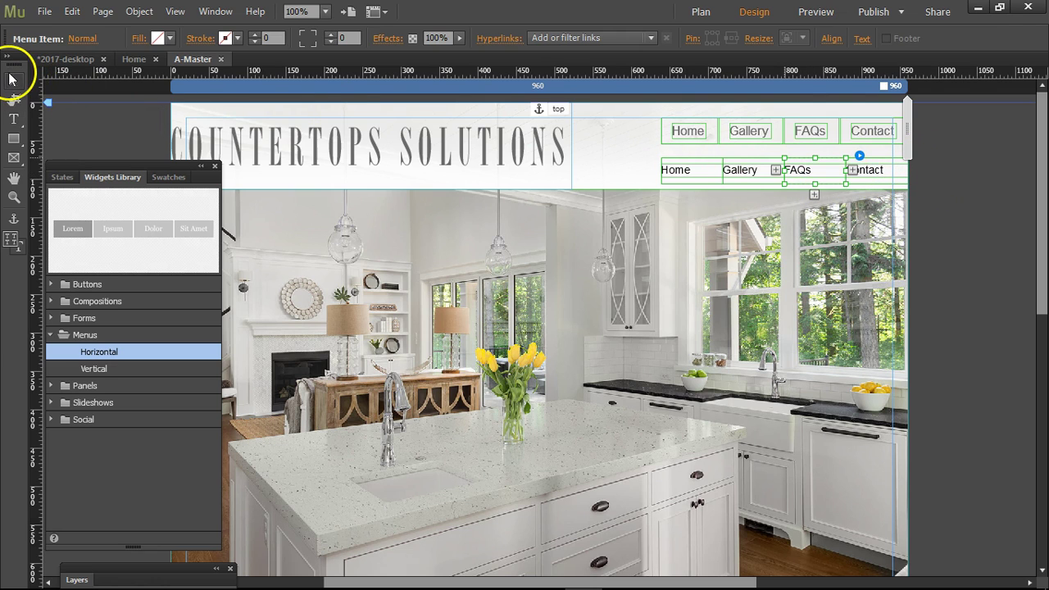
click(879, 170)
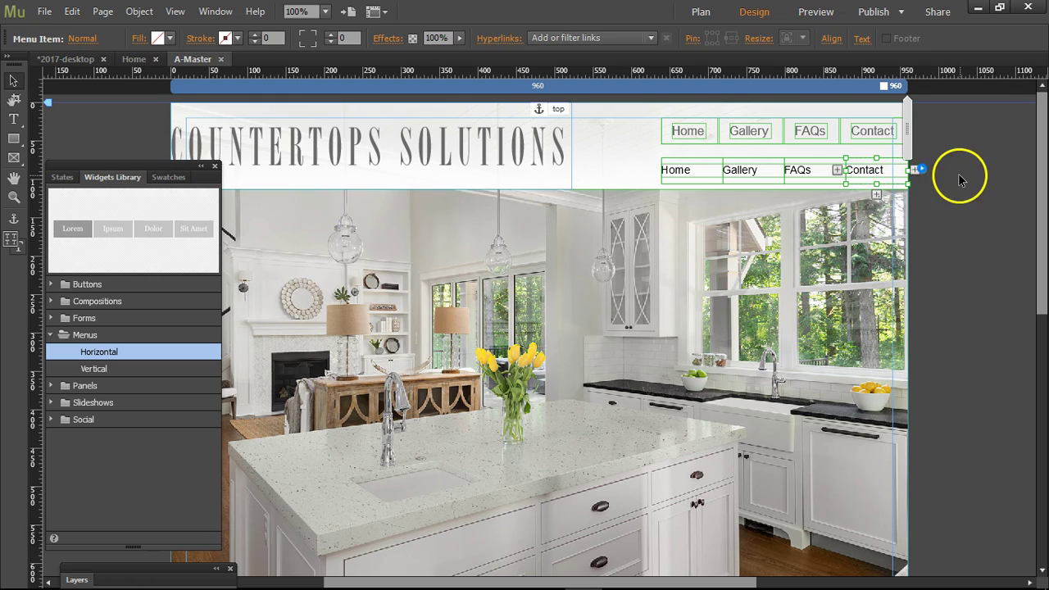
Keep the menu on Manual and set Item Size to Uniform Spacing, shrinking it to 177 px
click(963, 179)
click(818, 170)
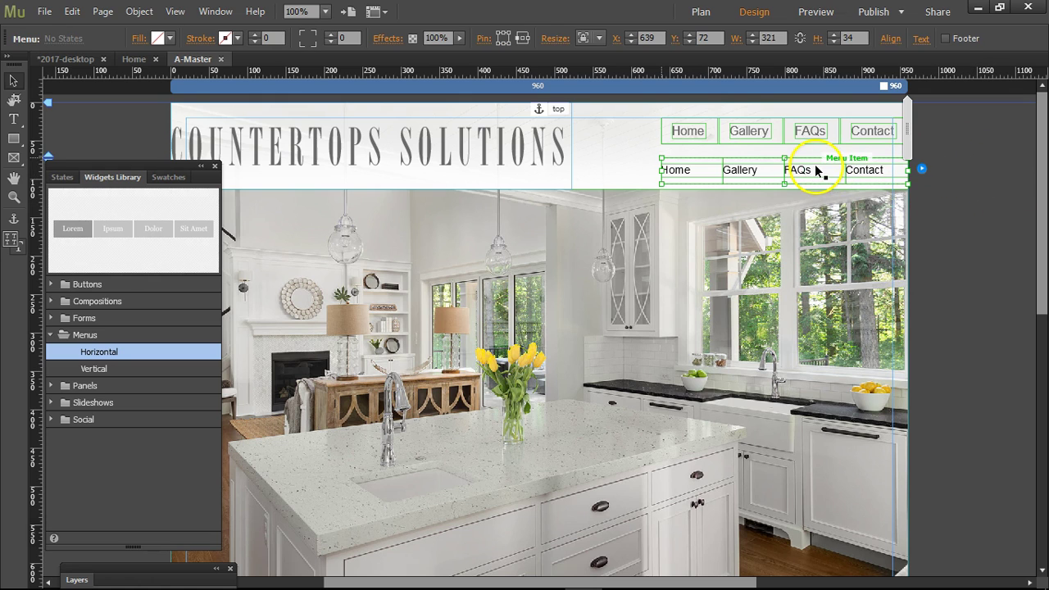
click(828, 176)
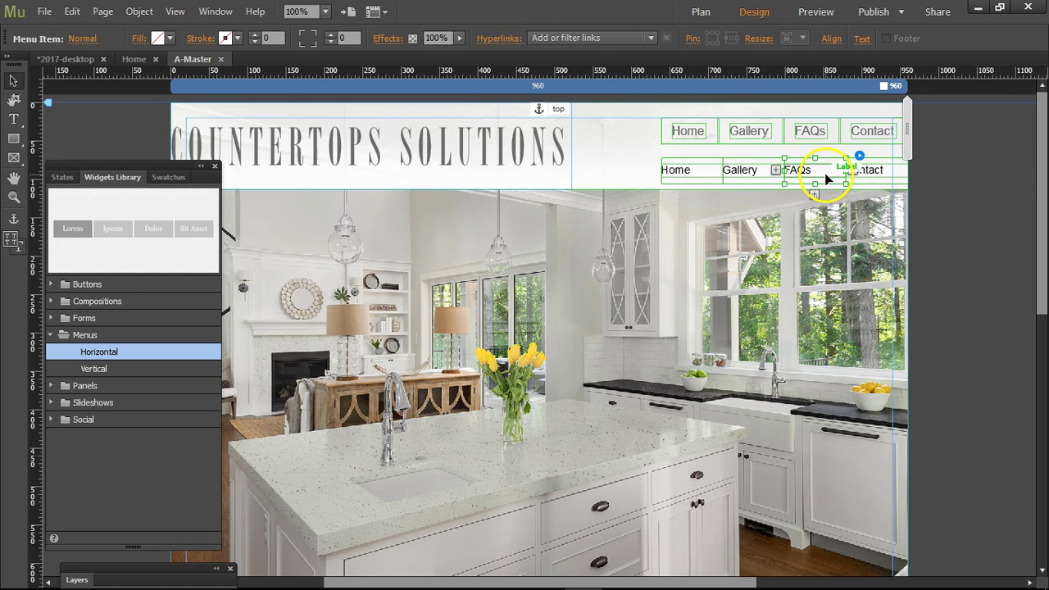
click(825, 173)
click(914, 169)
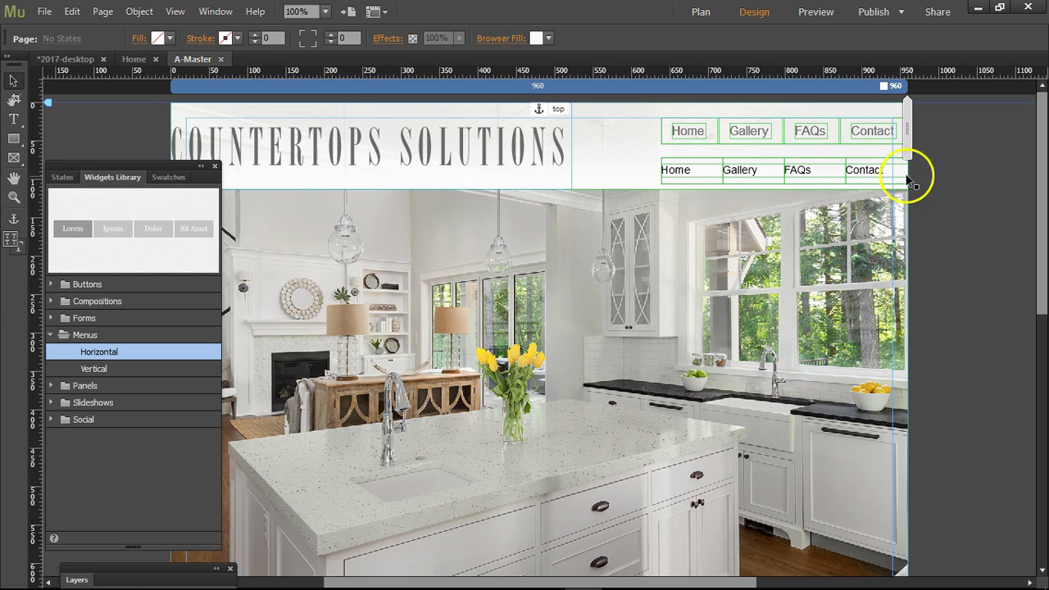
click(892, 172)
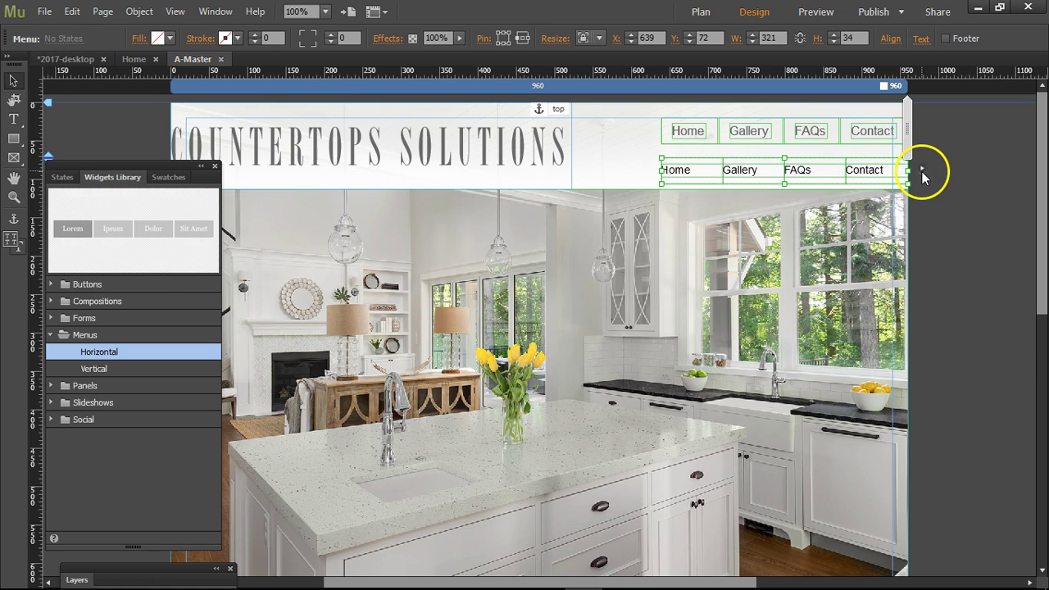
click(922, 170)
click(947, 191)
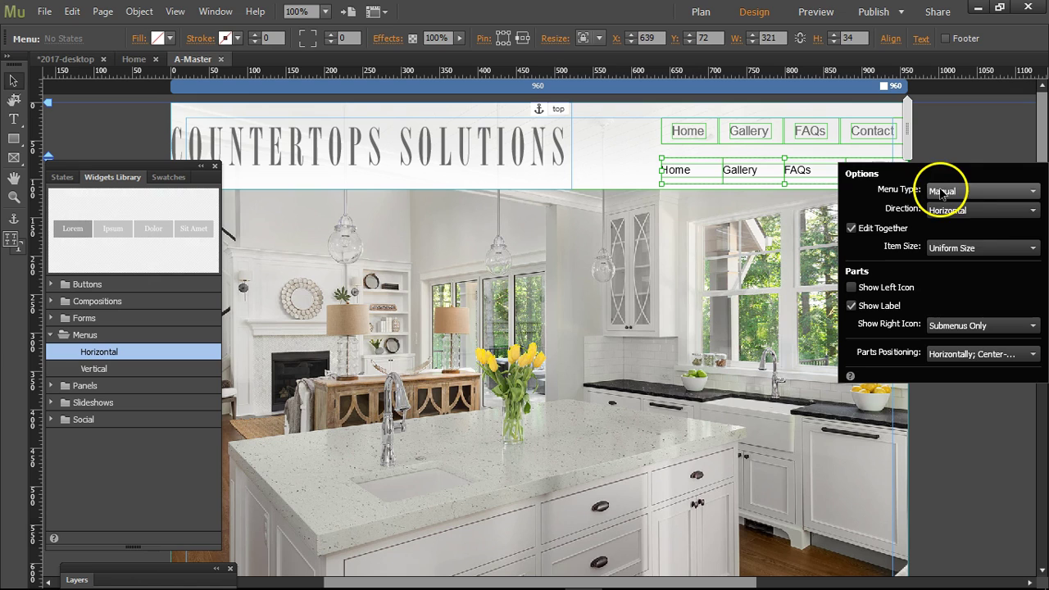
click(950, 237)
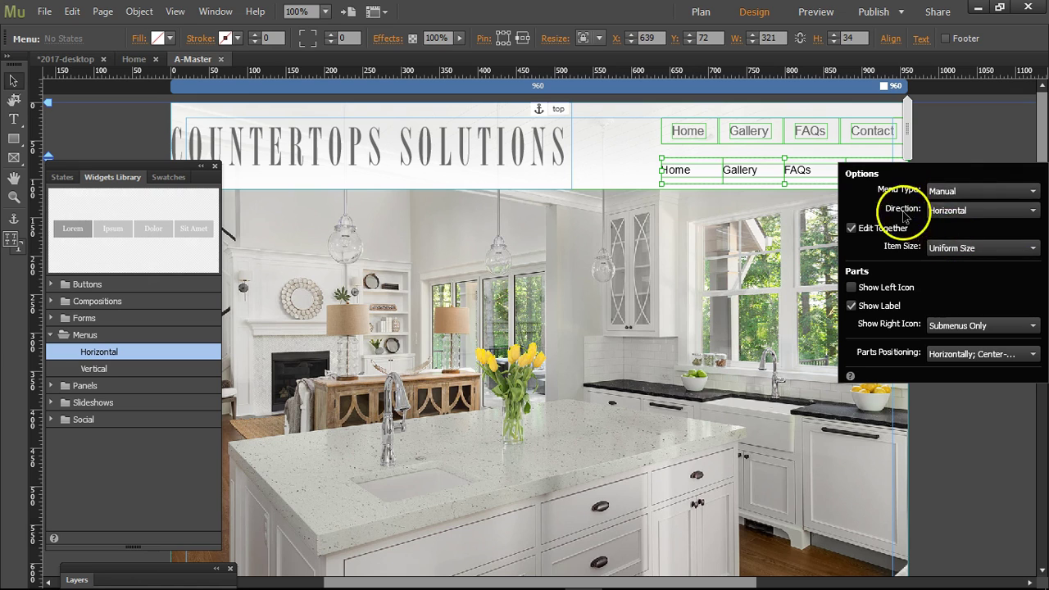
click(943, 247)
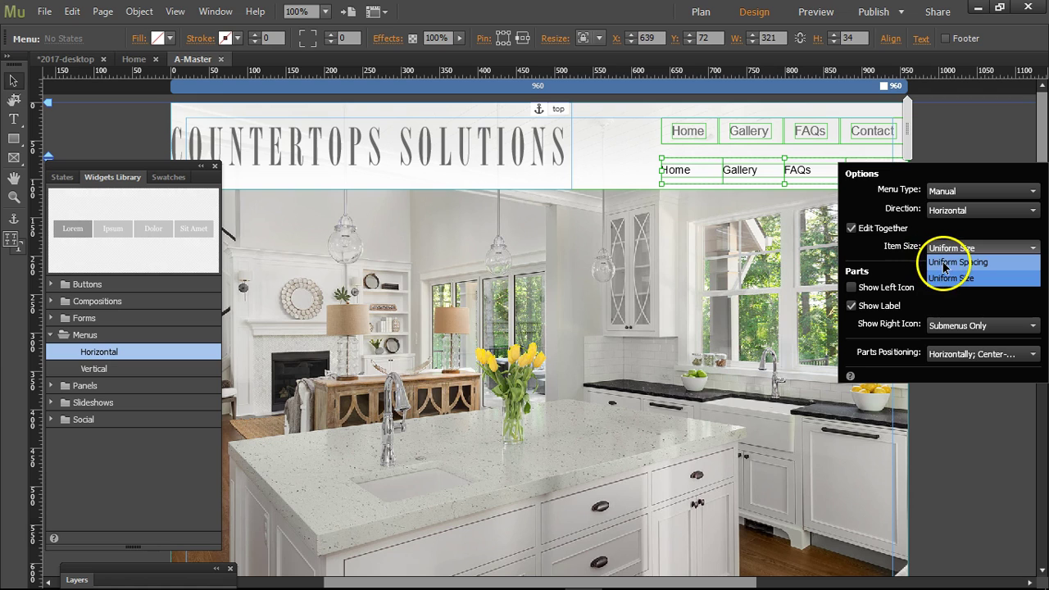
click(951, 262)
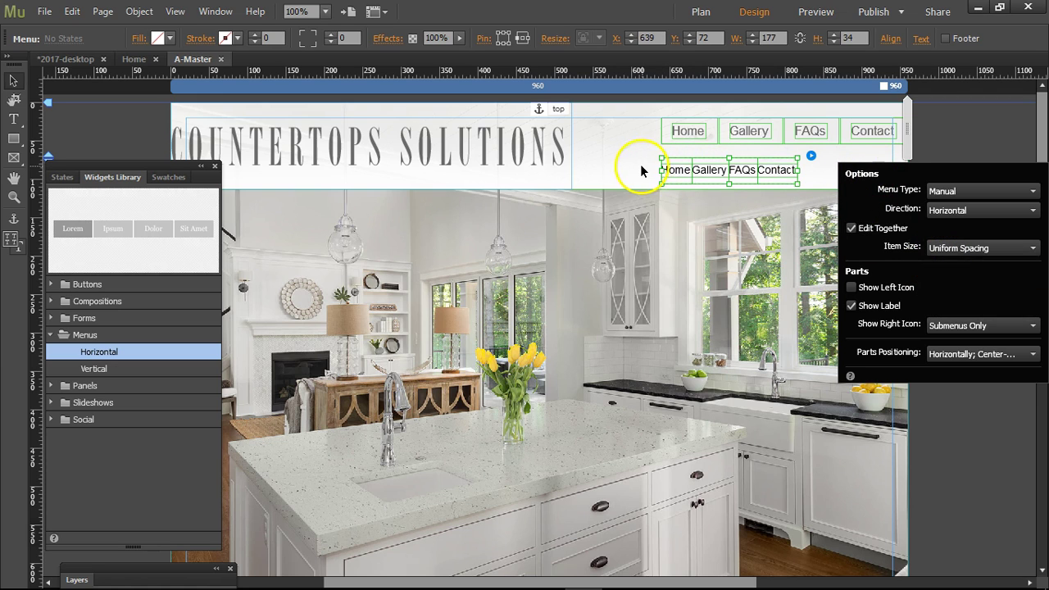
Widen the menu to W 321 and keep Parts Positioning at Horizontally; Center-Aligned
click(750, 184)
click(778, 172)
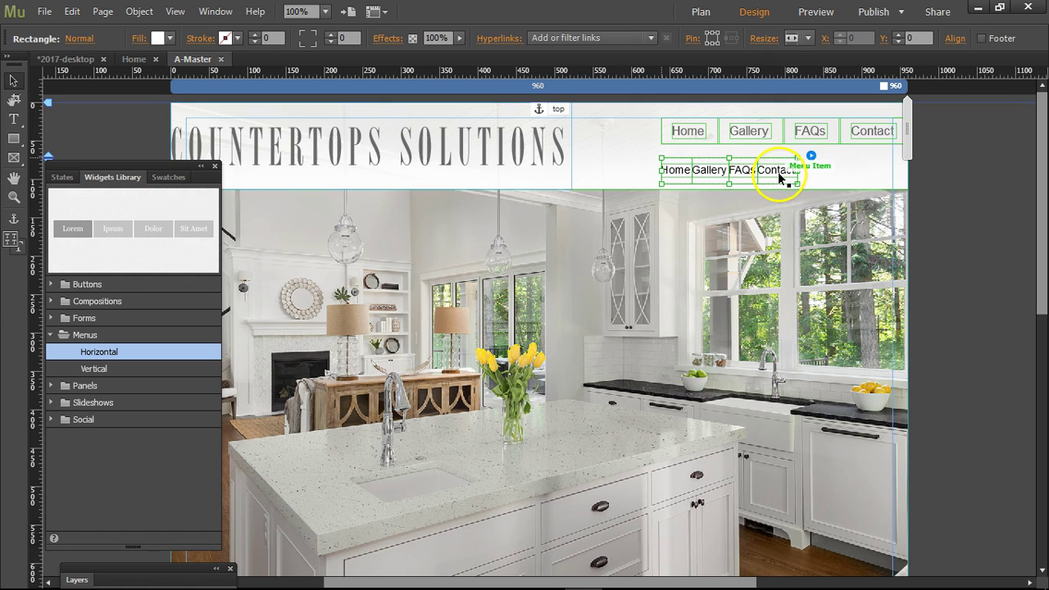
key(Escape)
drag(799, 170, 908, 170)
click(922, 169)
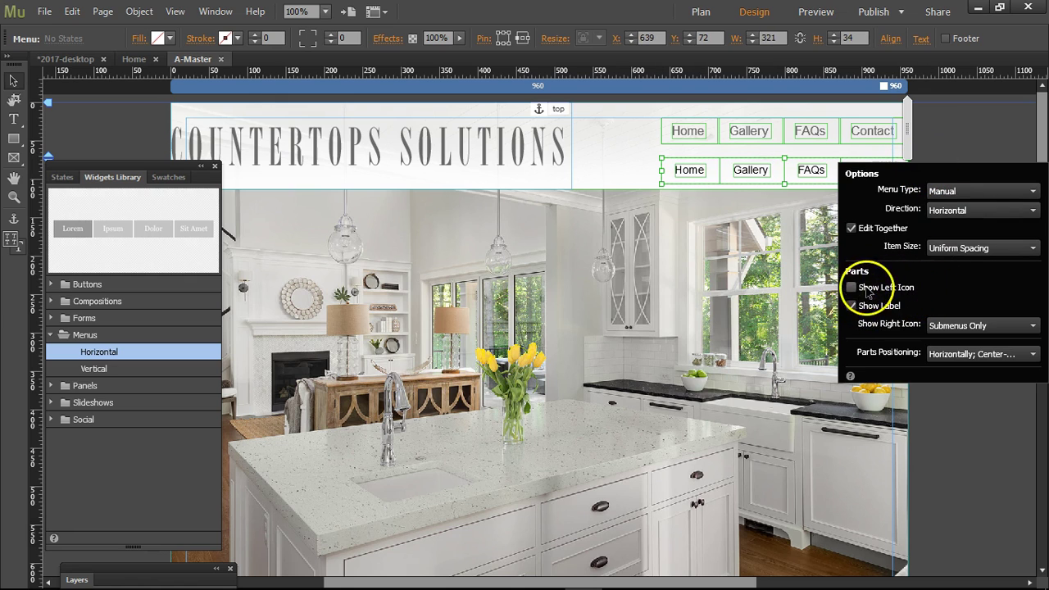
click(952, 356)
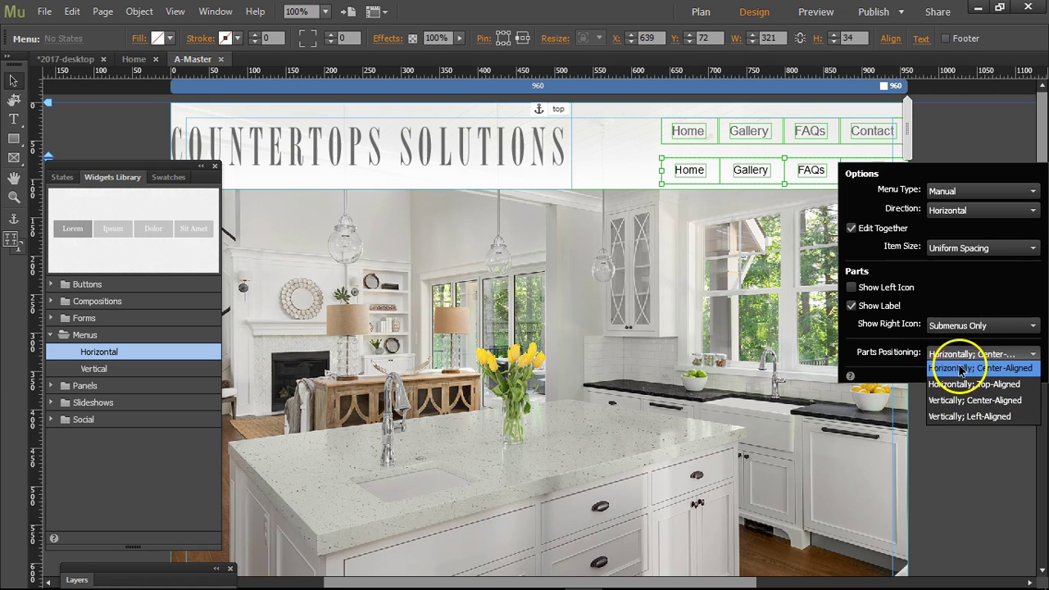
click(945, 229)
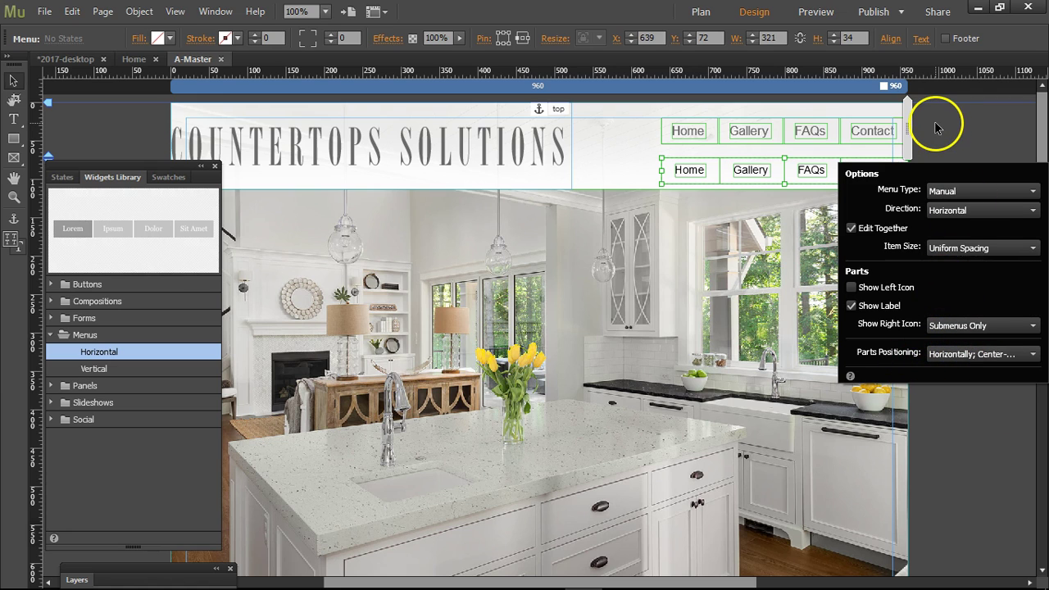
Select the menu label text and raise its font size to 17 pt
click(693, 172)
click(693, 172)
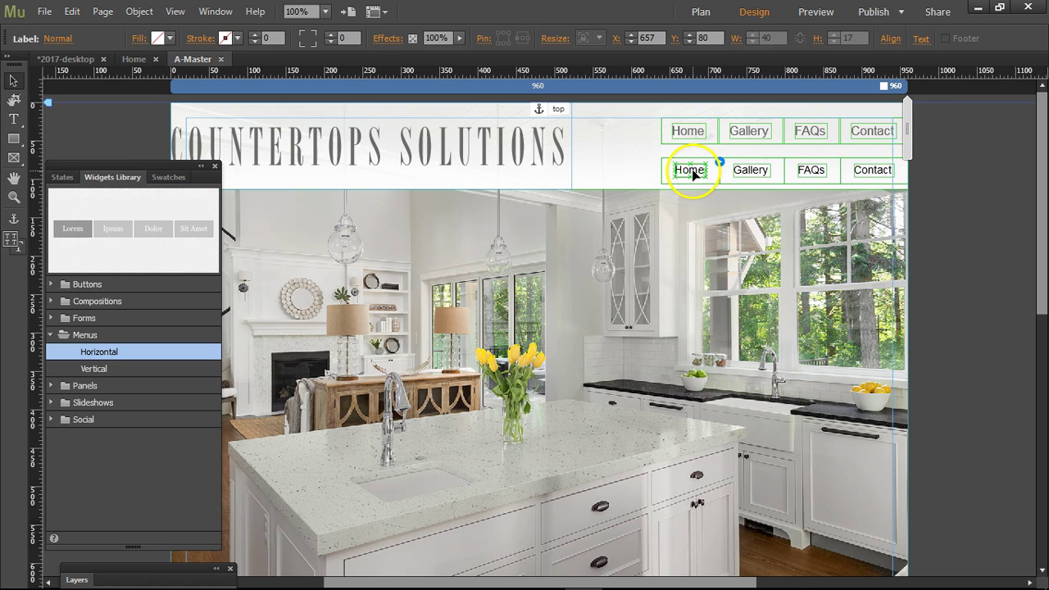
click(696, 171)
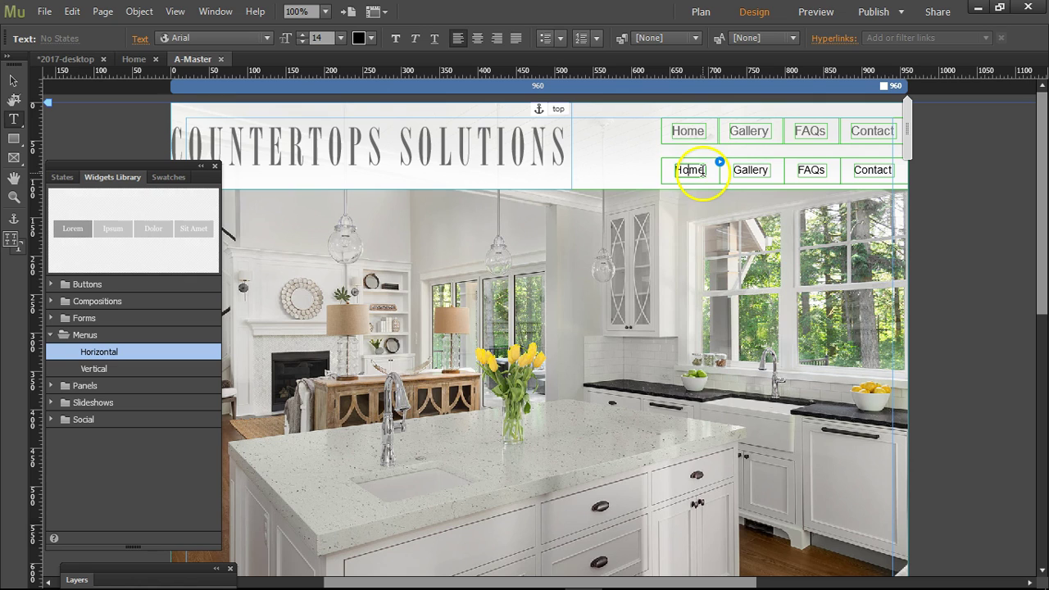
drag(703, 170, 670, 176)
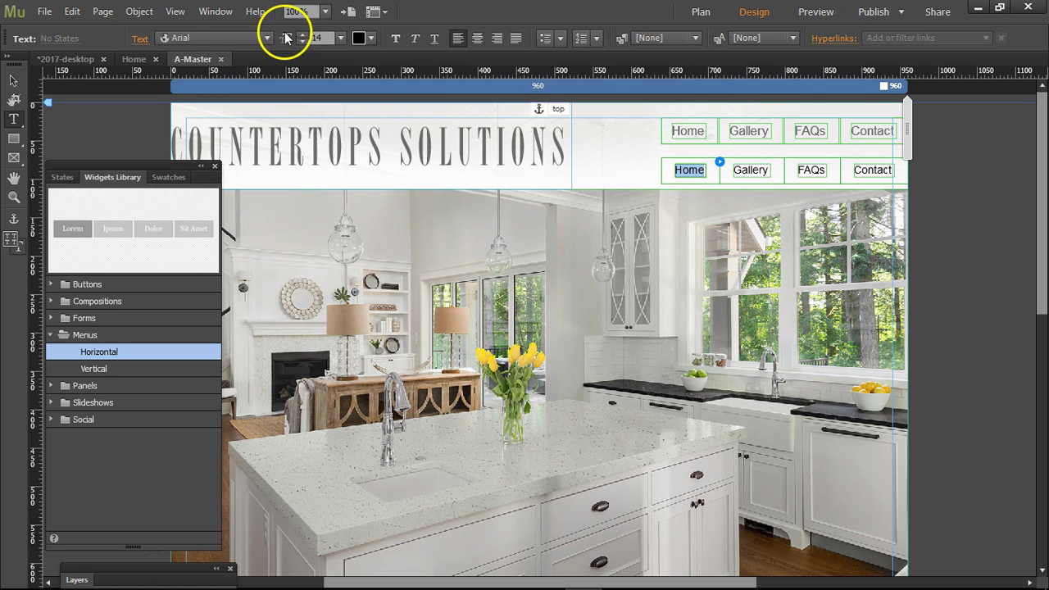
click(140, 39)
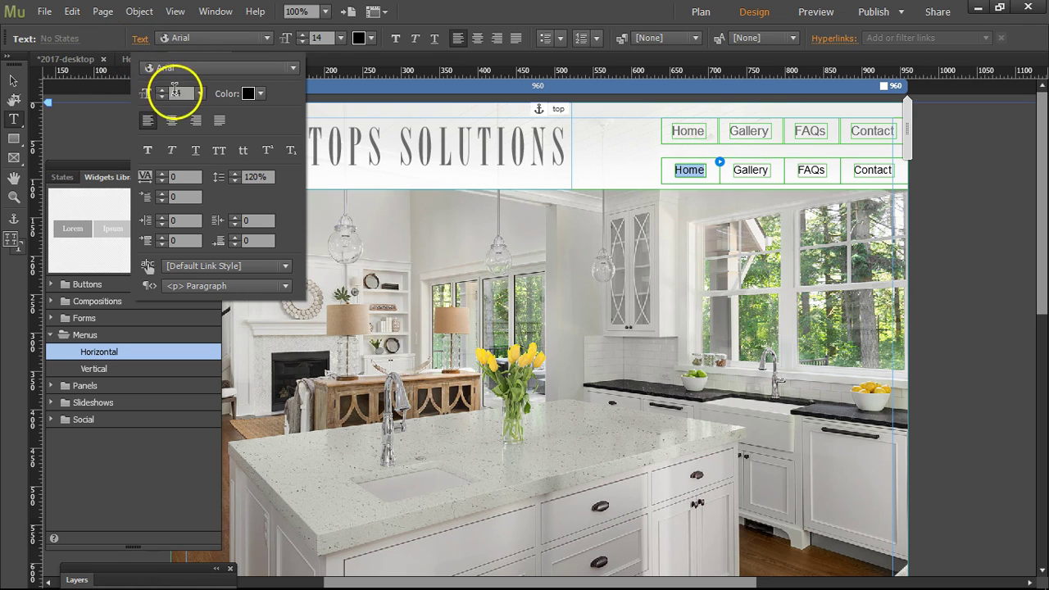
click(162, 89)
click(162, 90)
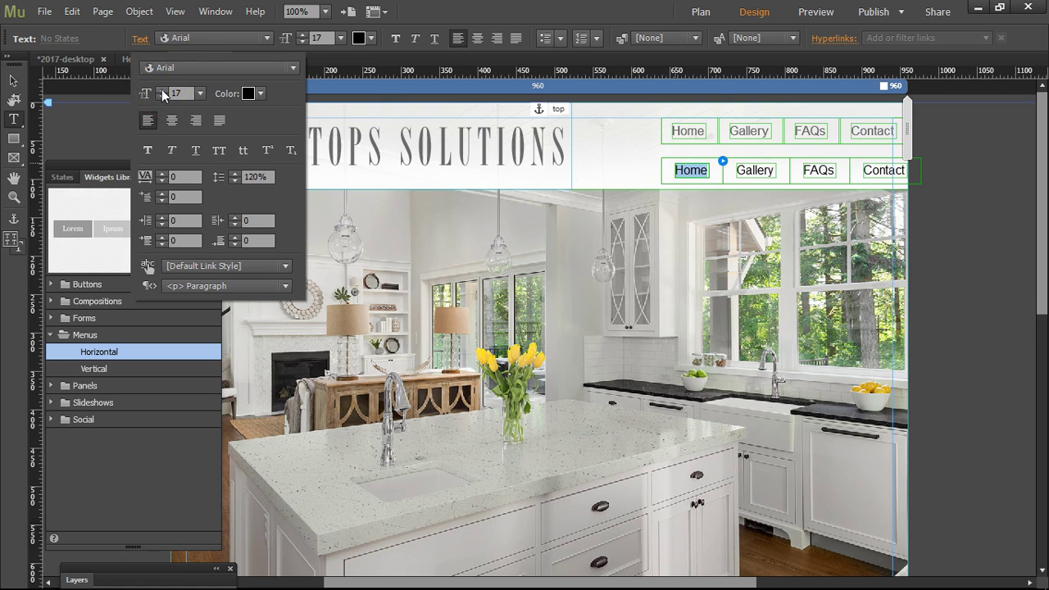
click(162, 89)
Colour the labels grey #666666 by picking 50% Grey and lowering brightness to 40%
click(189, 69)
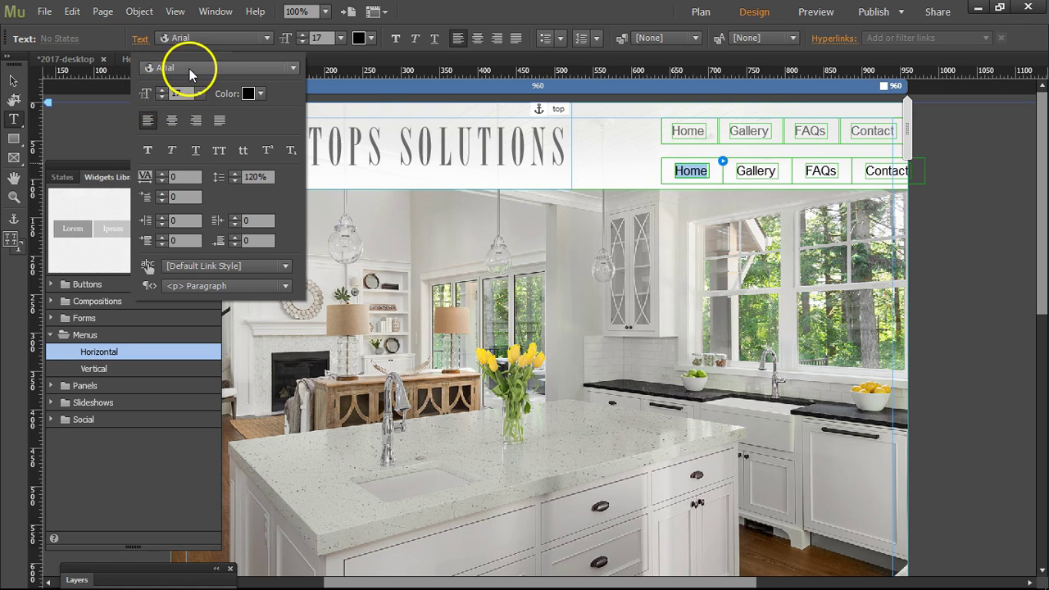
click(262, 93)
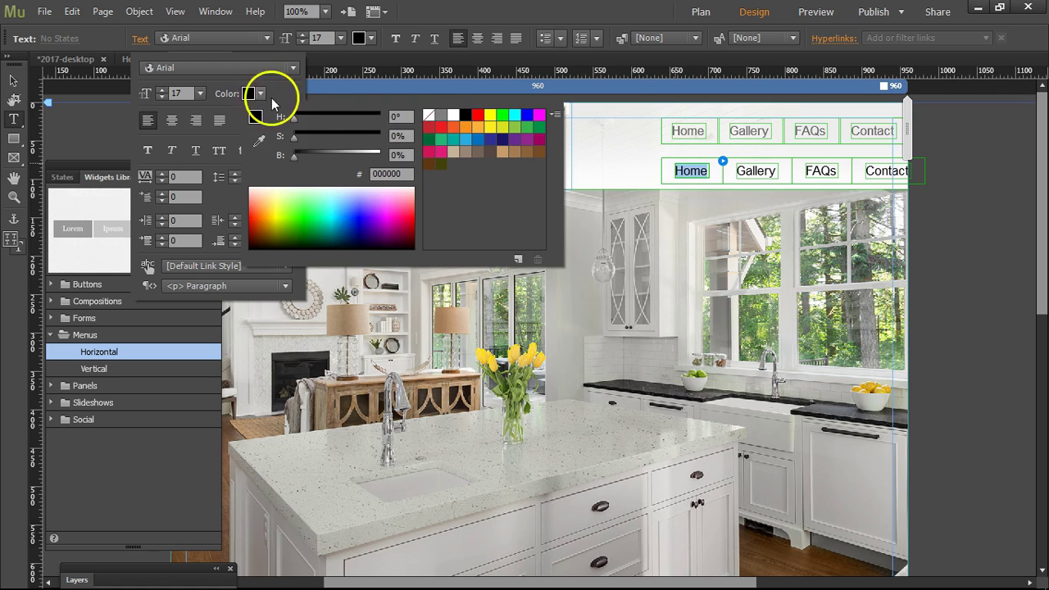
click(442, 115)
drag(337, 156, 326, 161)
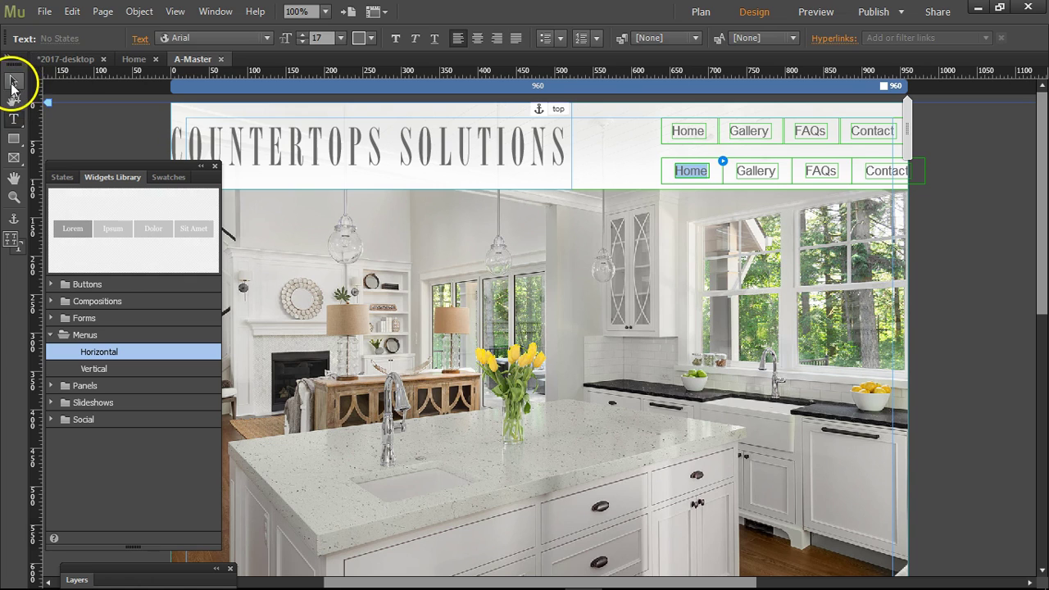
click(13, 81)
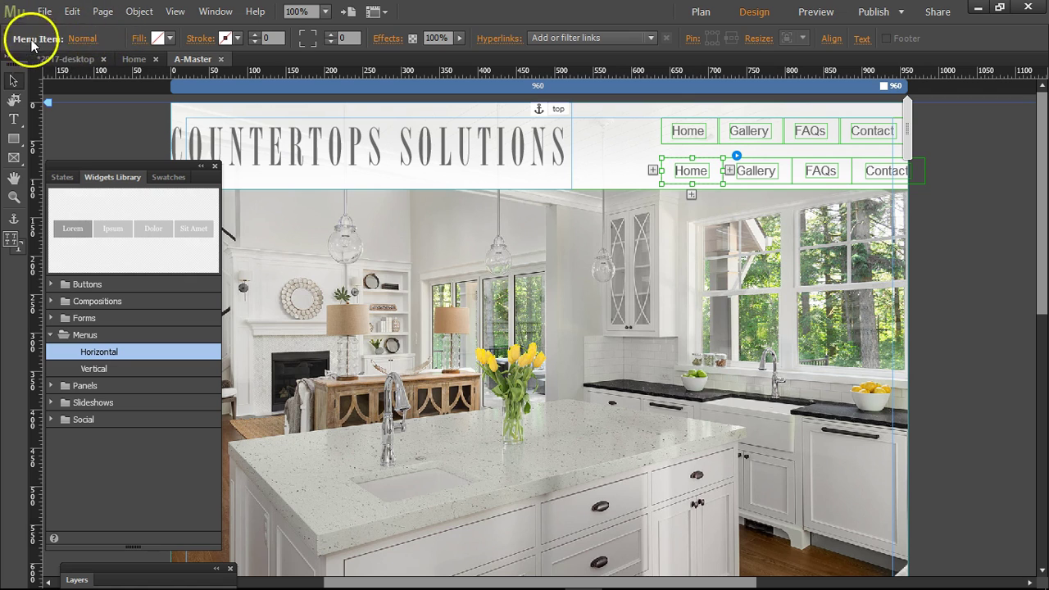
click(685, 170)
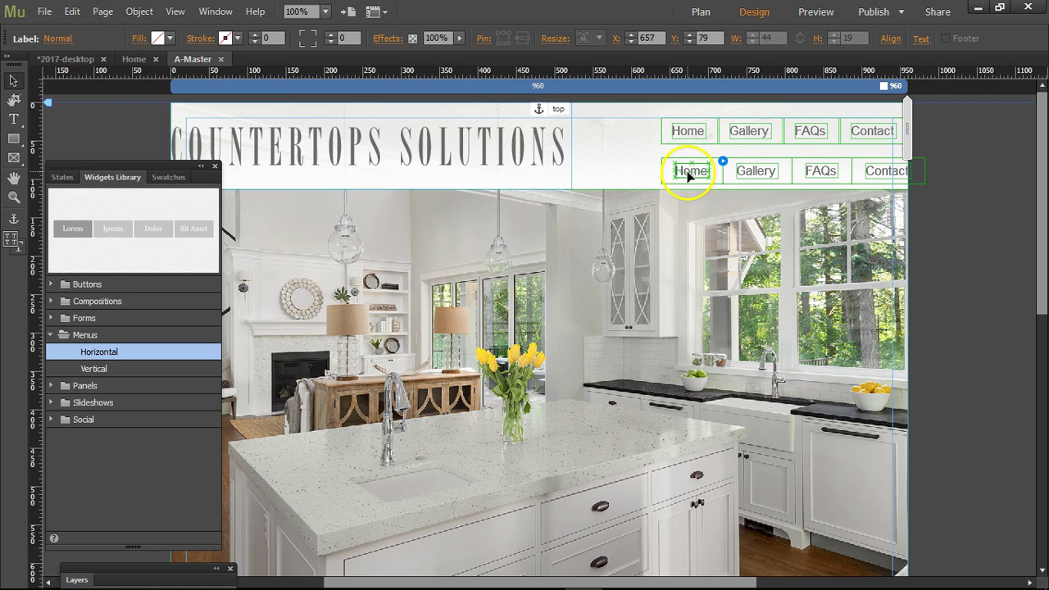
double_click(692, 170)
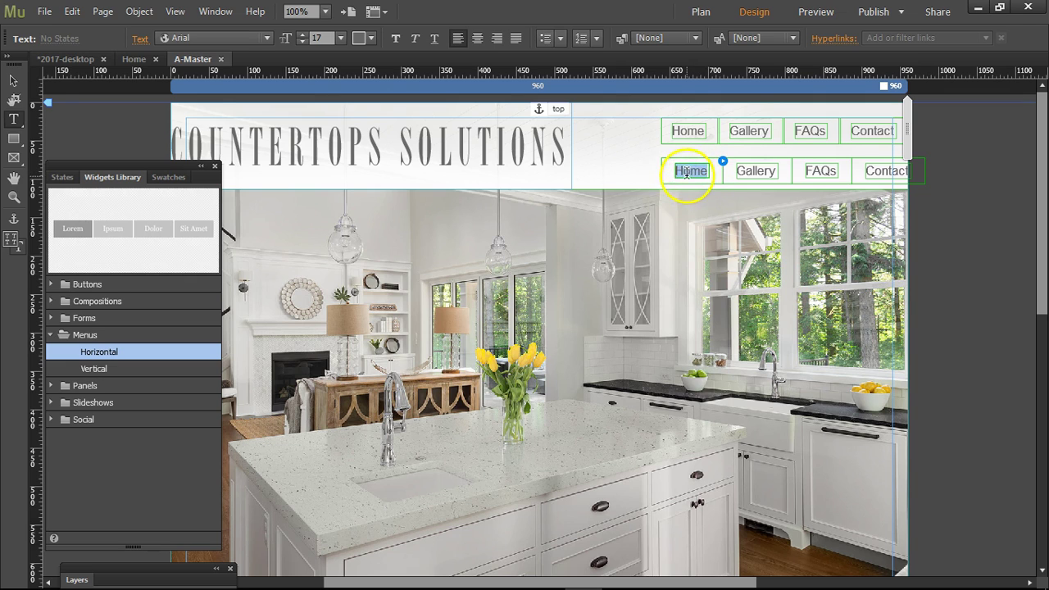
click(13, 81)
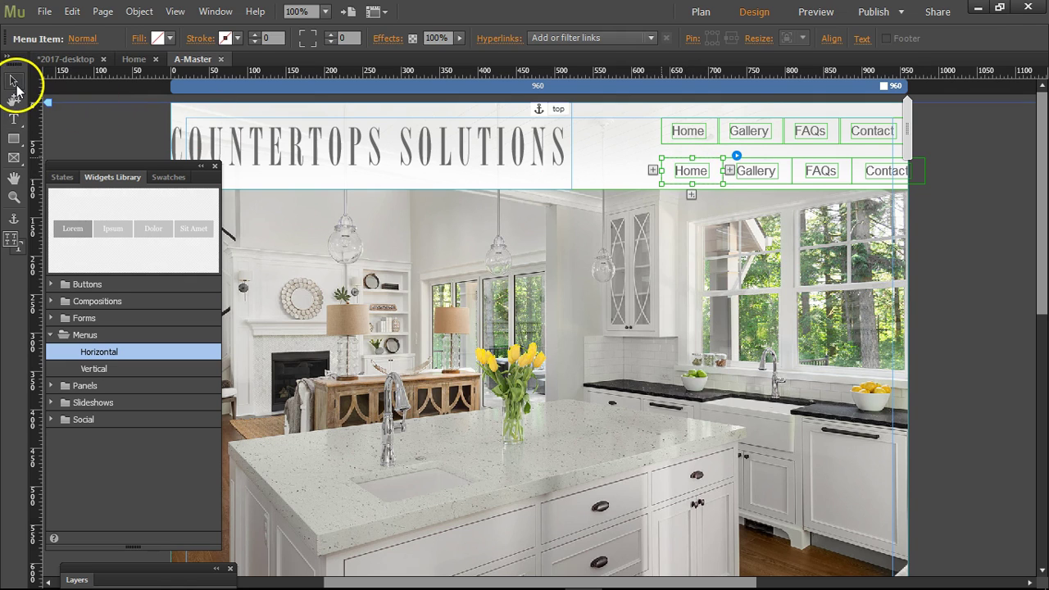
click(623, 144)
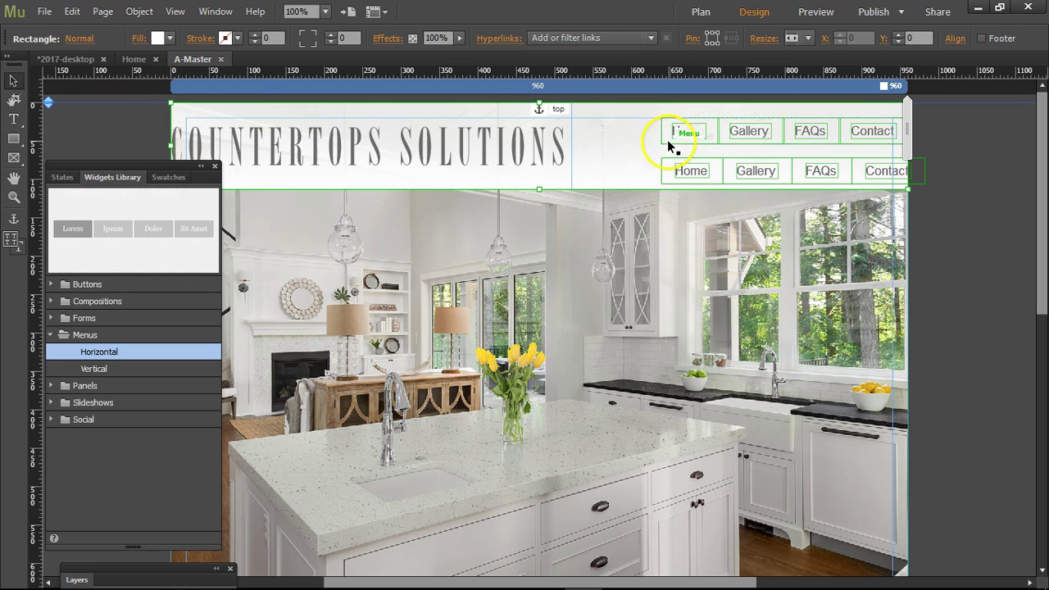
click(701, 171)
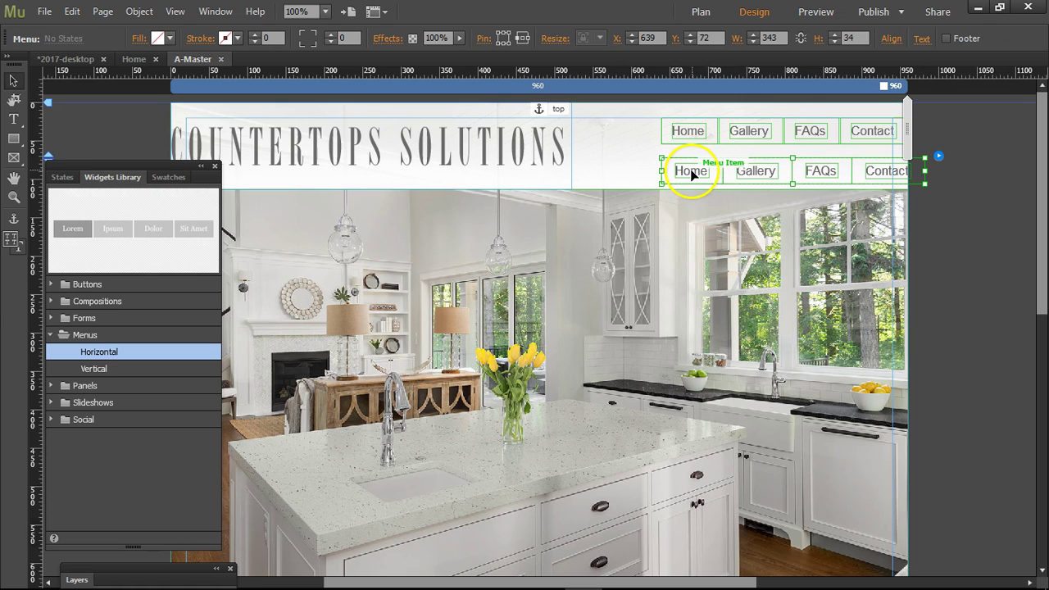
click(693, 172)
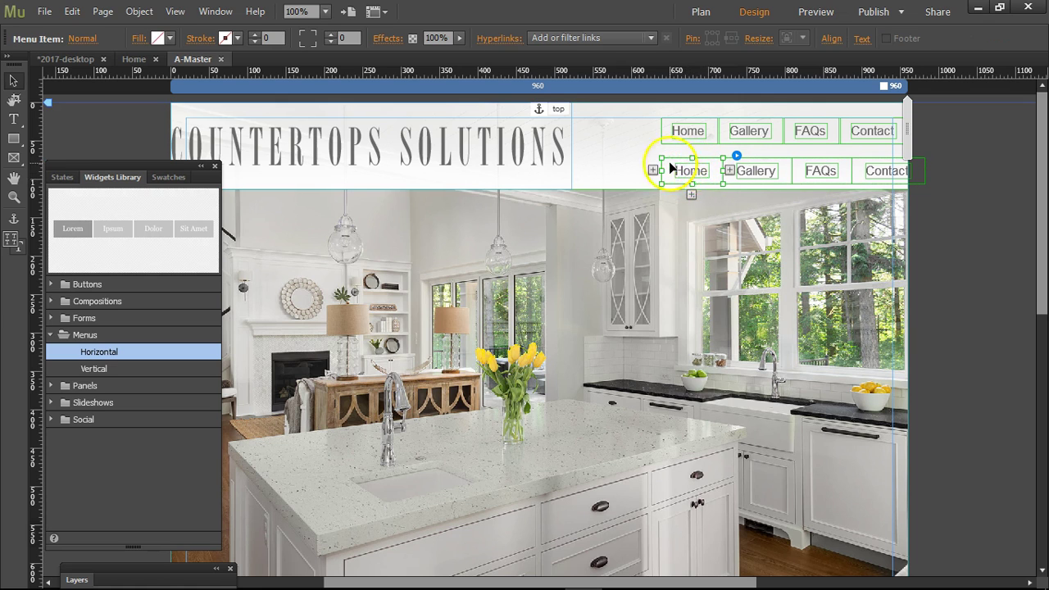
Change the Home item's menu state from Normal to Rollover
click(82, 40)
click(140, 96)
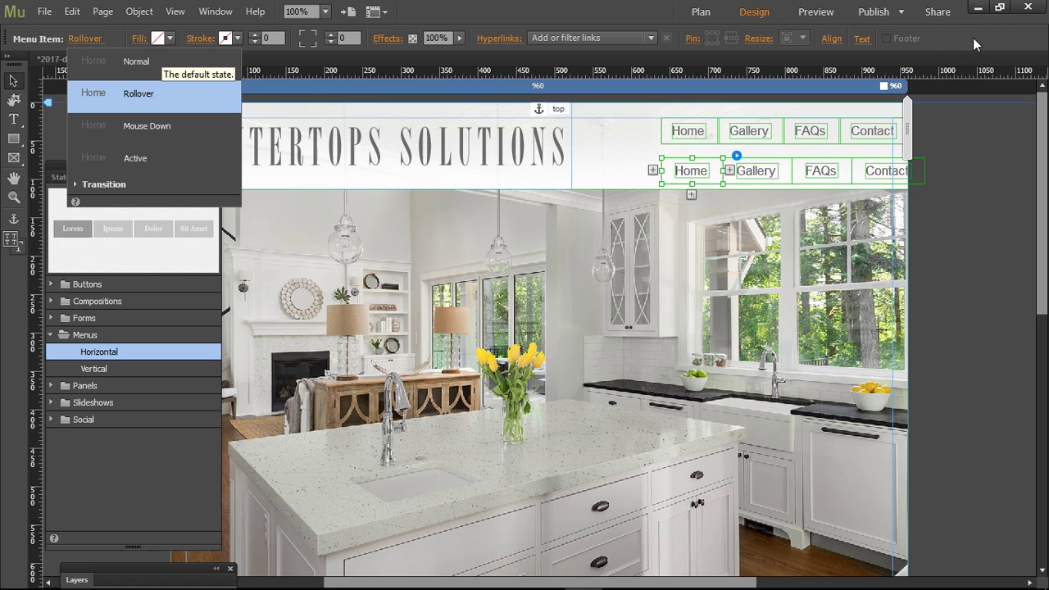
Set the menu's rollover text colour to dark grey 2E2E2E (Brightness 18%)
click(862, 38)
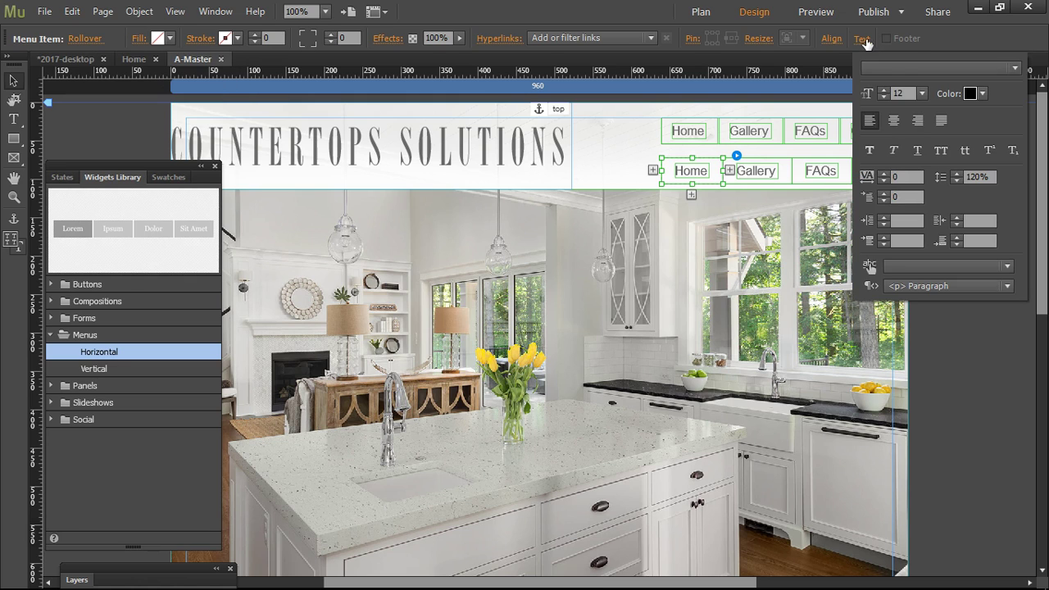
click(984, 96)
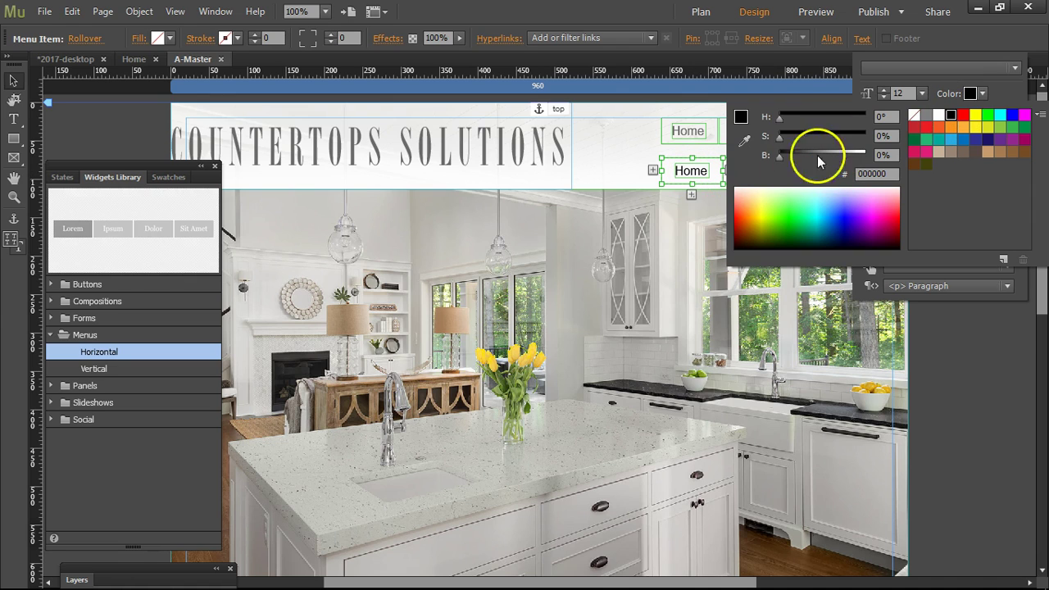
drag(788, 159, 795, 155)
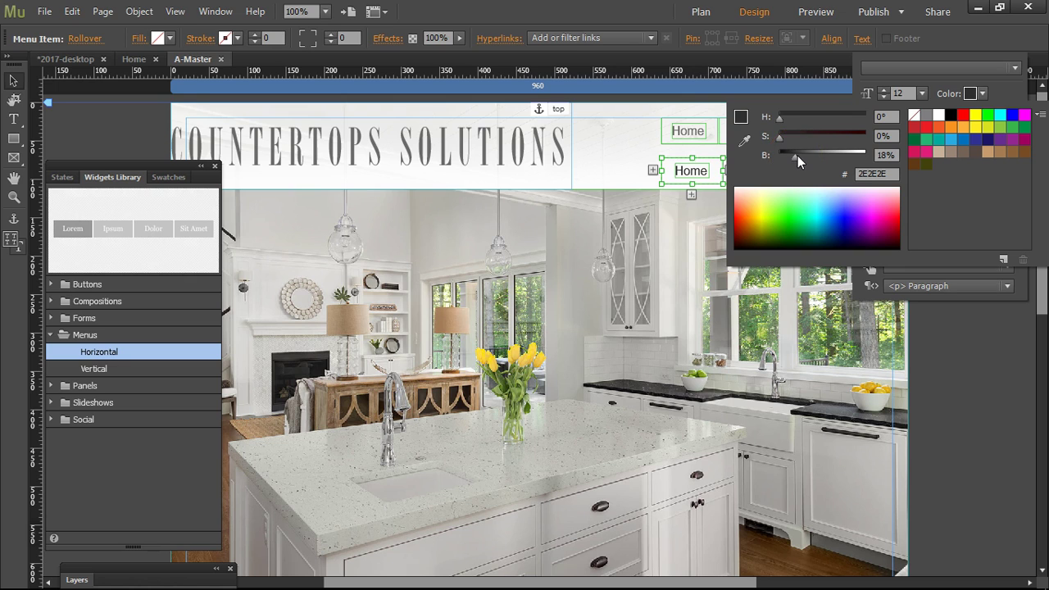
click(623, 10)
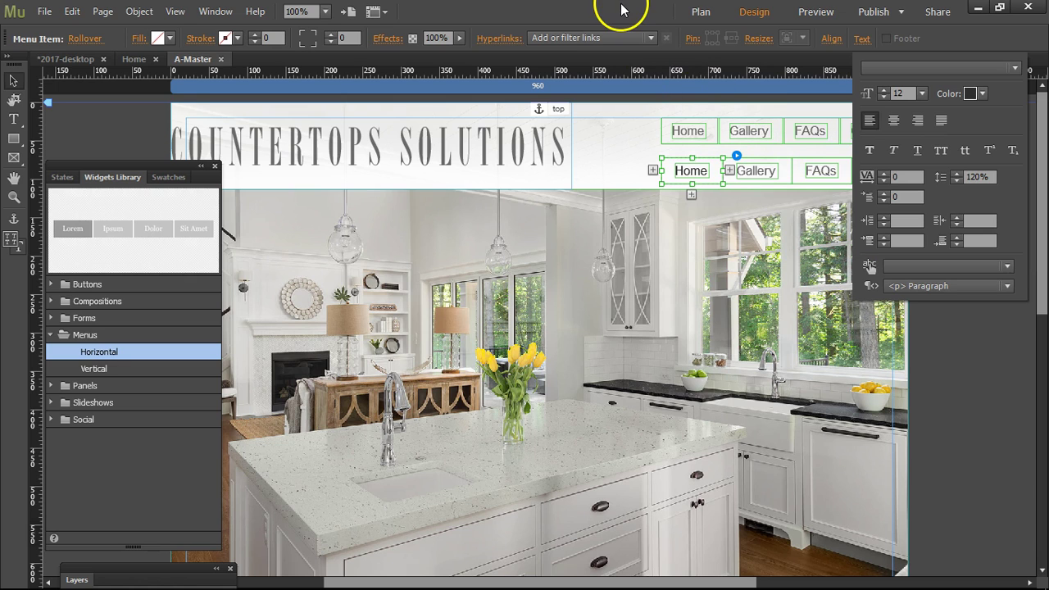
Check the menu items' Mouse Down and Active states
click(86, 38)
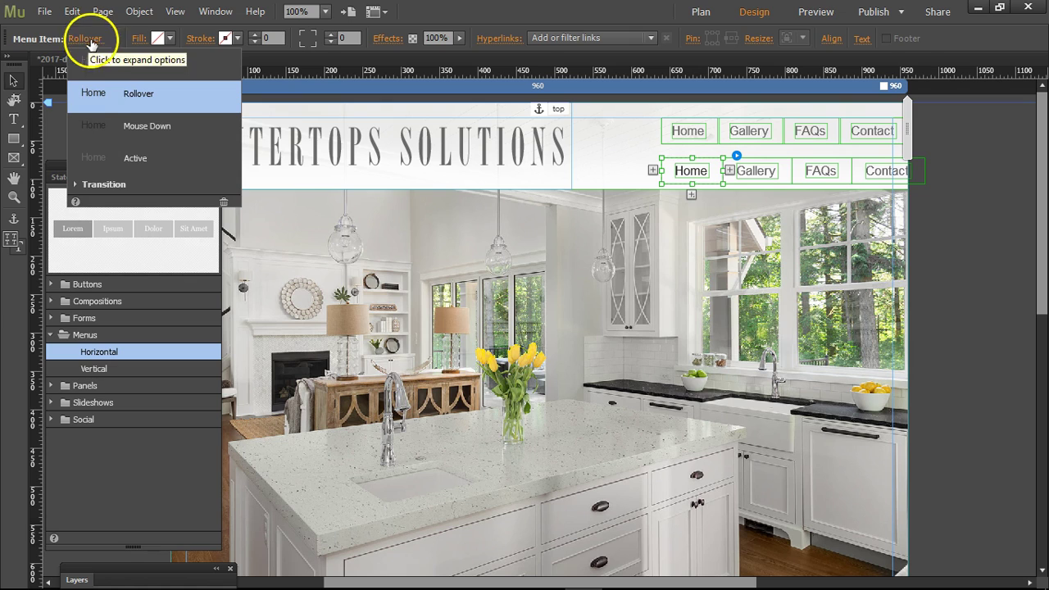
click(131, 130)
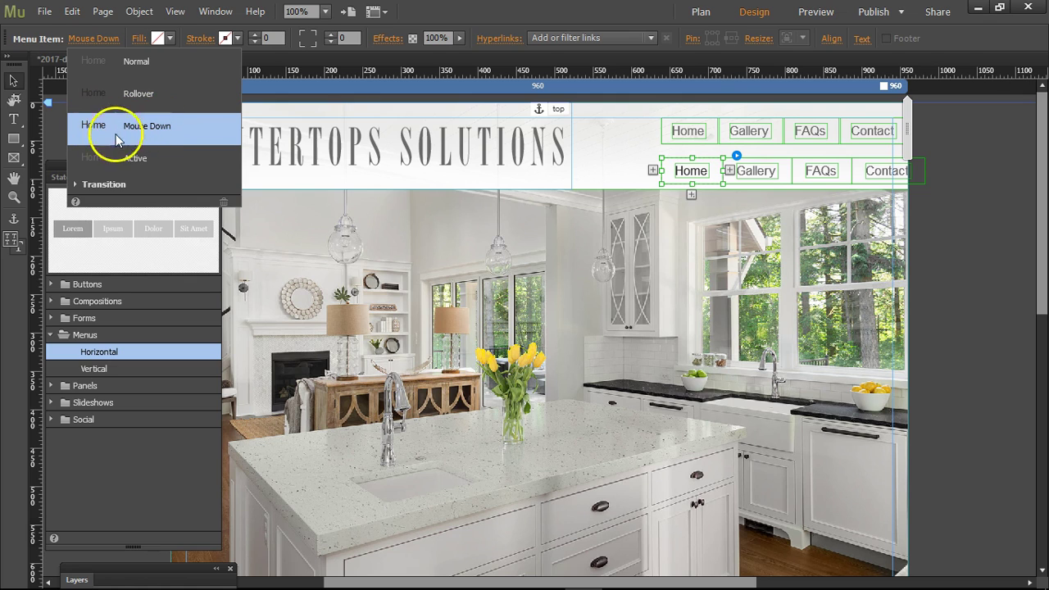
click(129, 160)
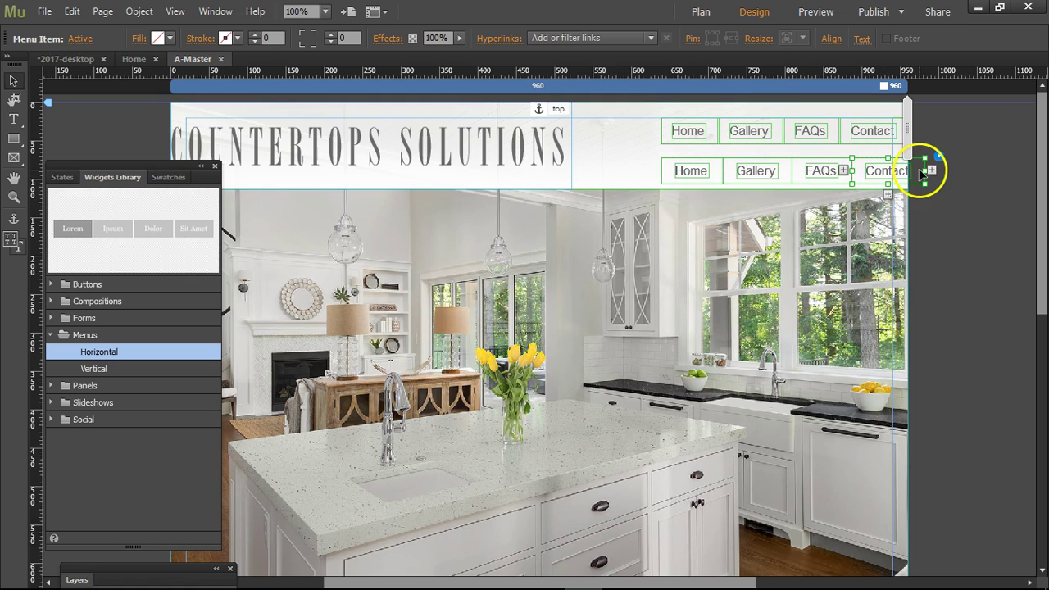
Narrow the second menu to 321 px wide and select its Home item
drag(930, 171, 907, 175)
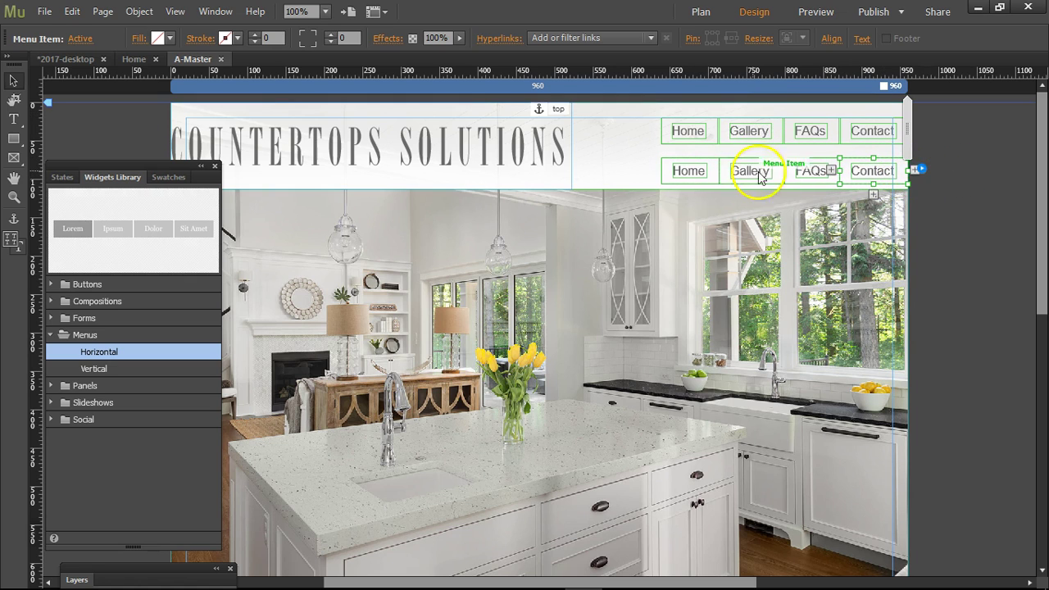
click(691, 170)
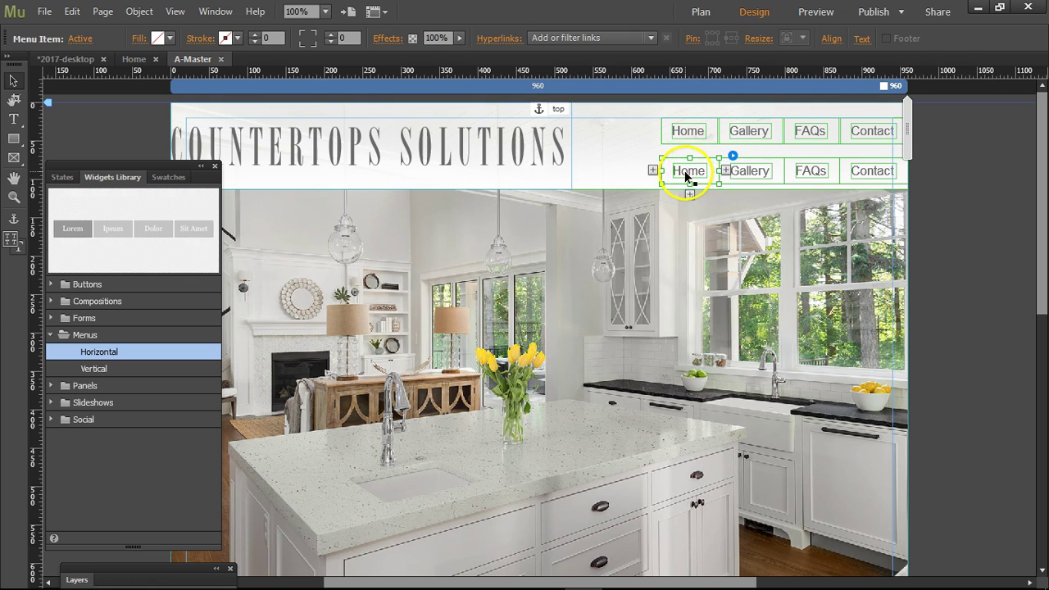
click(687, 174)
double_click(691, 170)
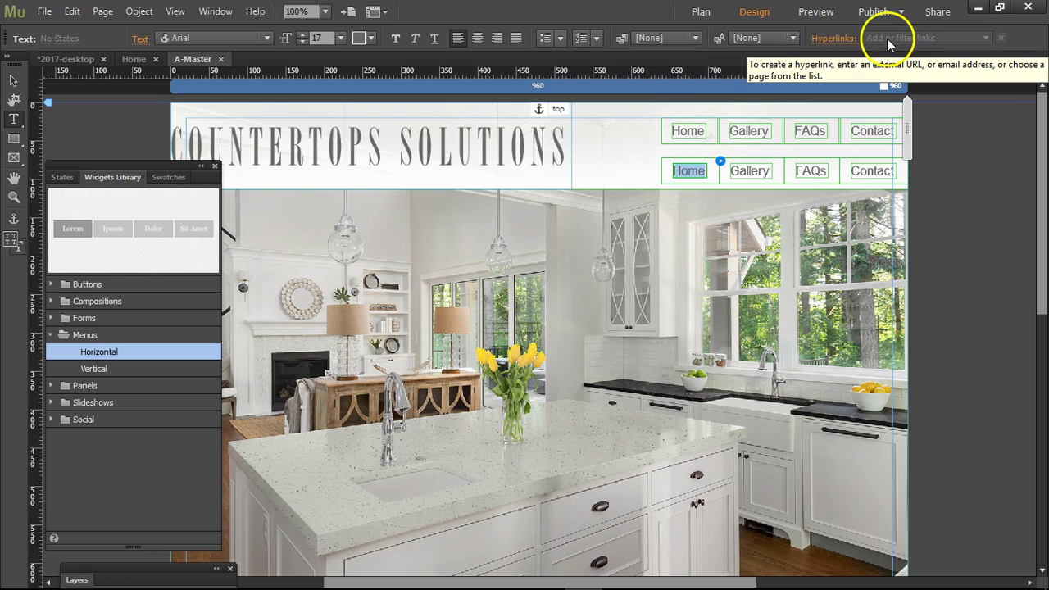
click(14, 80)
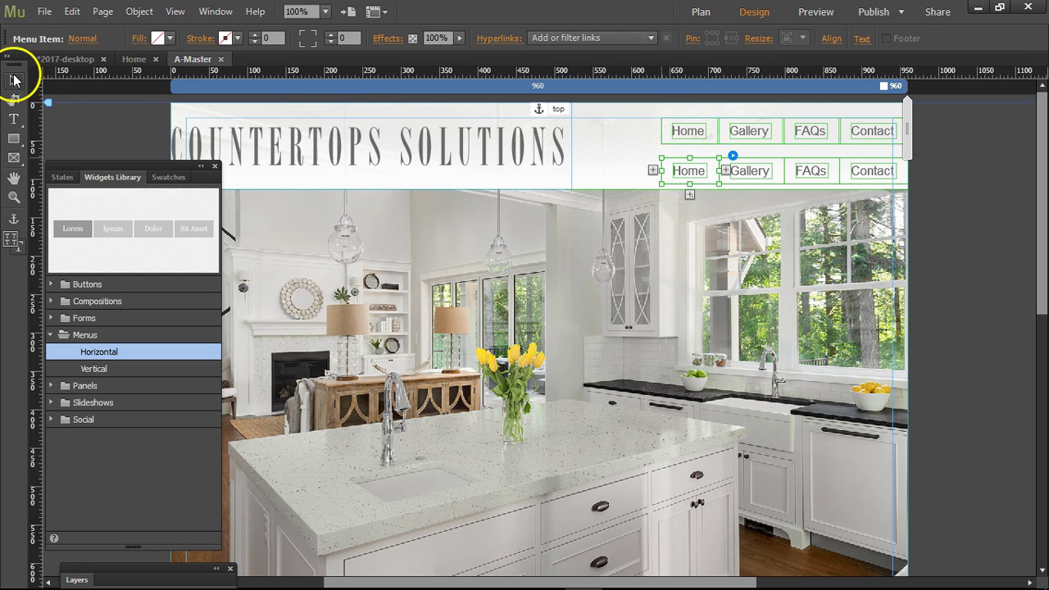
Link the Home menu item to the top anchor
click(743, 180)
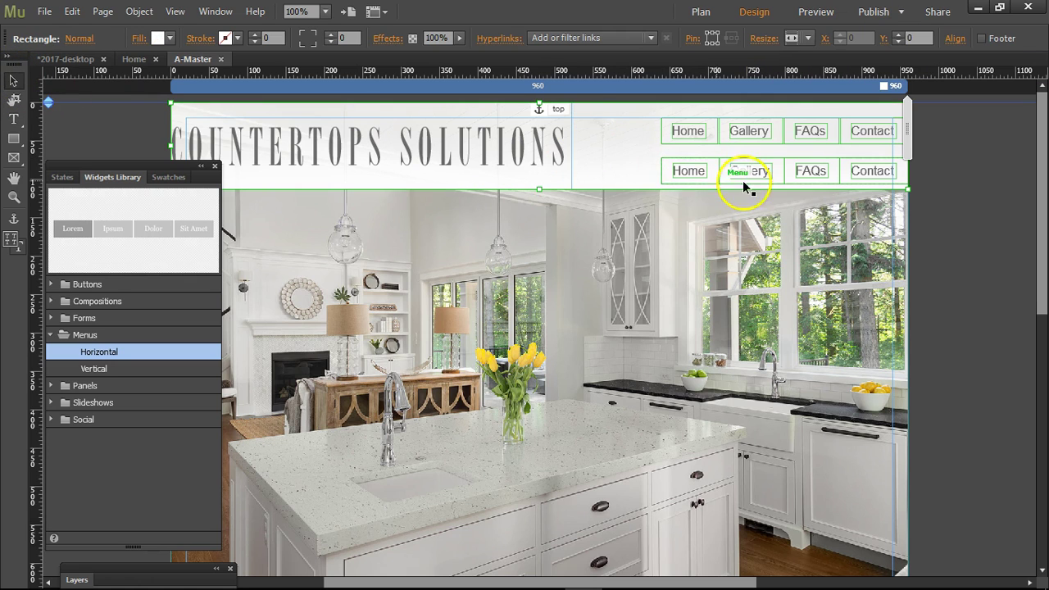
click(694, 175)
click(697, 173)
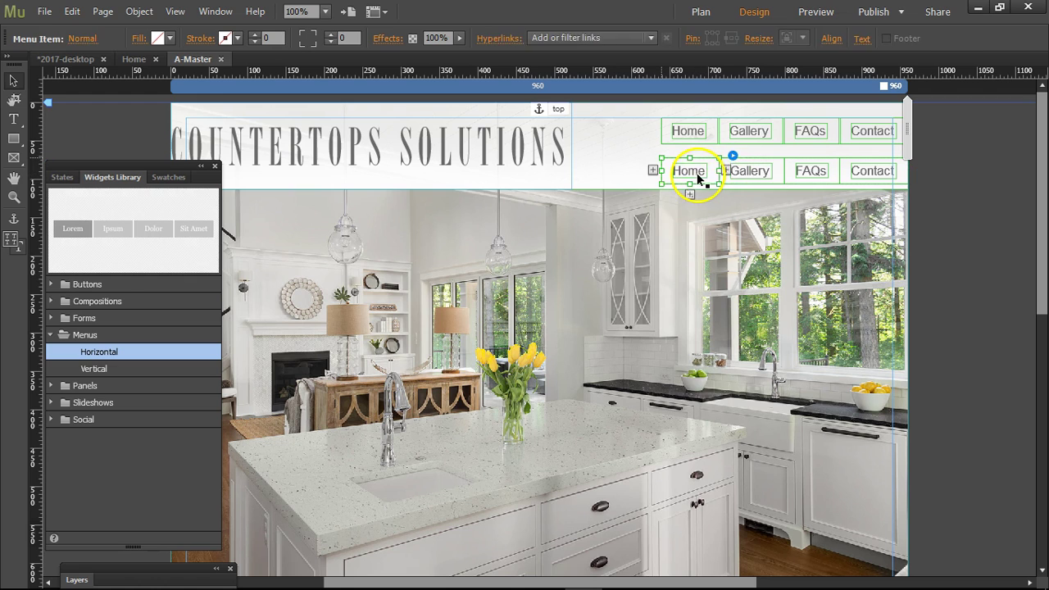
click(697, 173)
click(680, 170)
click(694, 169)
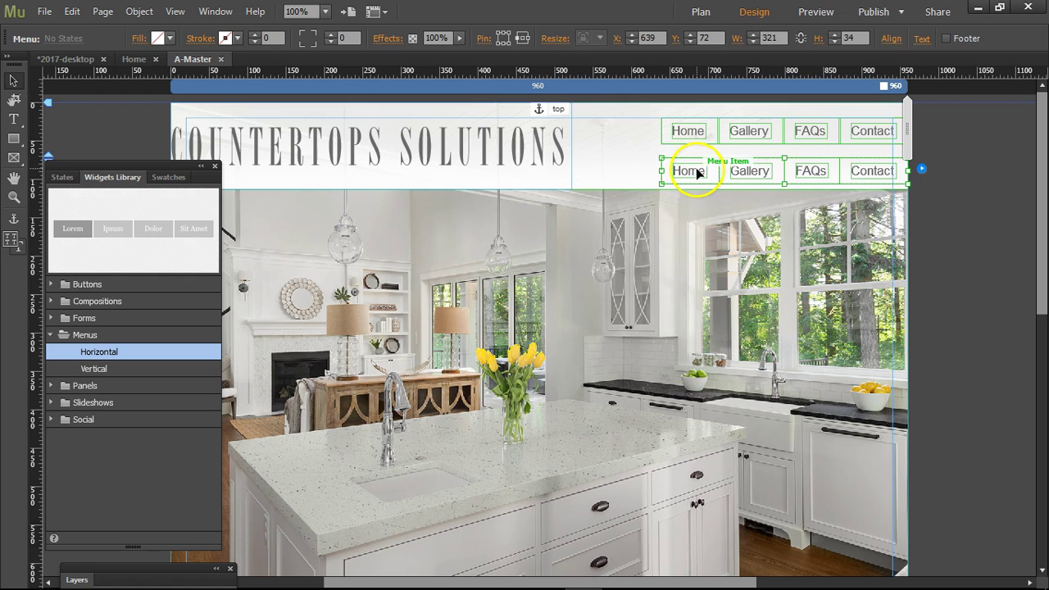
click(697, 172)
click(566, 36)
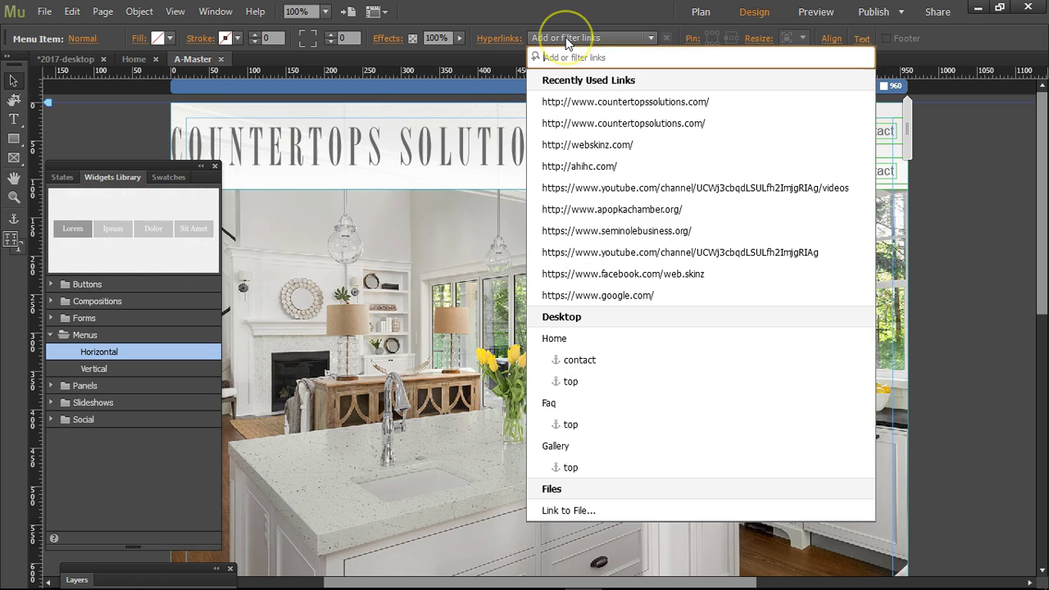
click(570, 382)
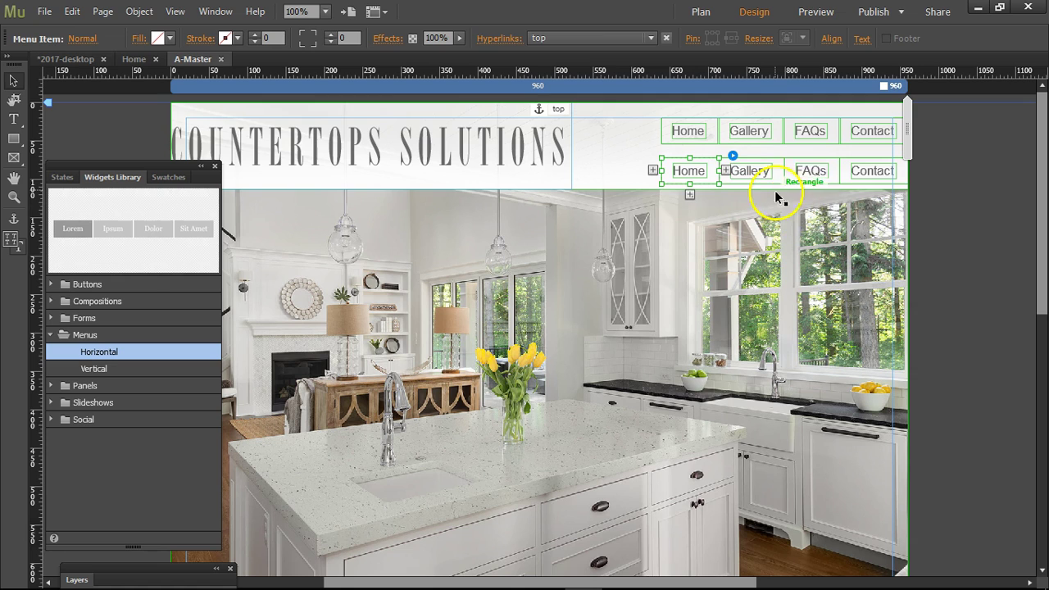
Link Gallery and FAQs to the Gallery and Faq pages, and Contact to the contact anchor
click(760, 174)
click(619, 39)
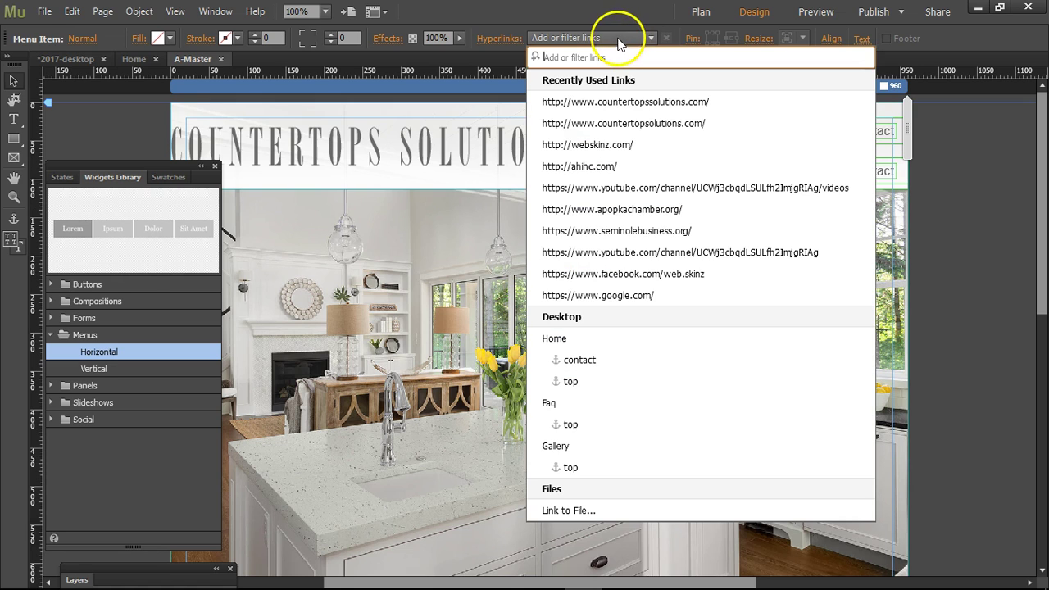
click(581, 450)
click(820, 170)
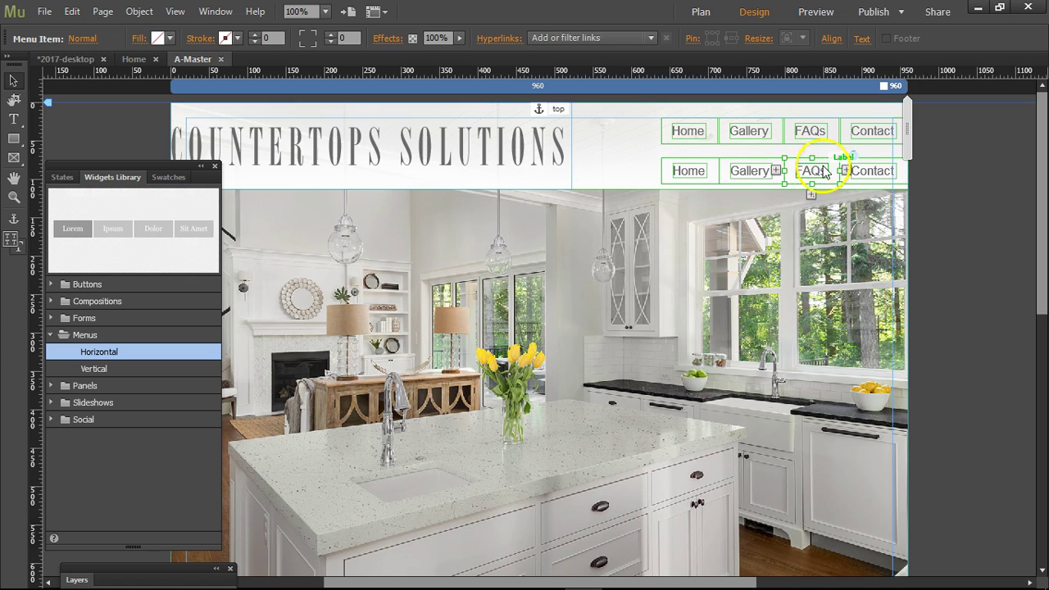
click(582, 40)
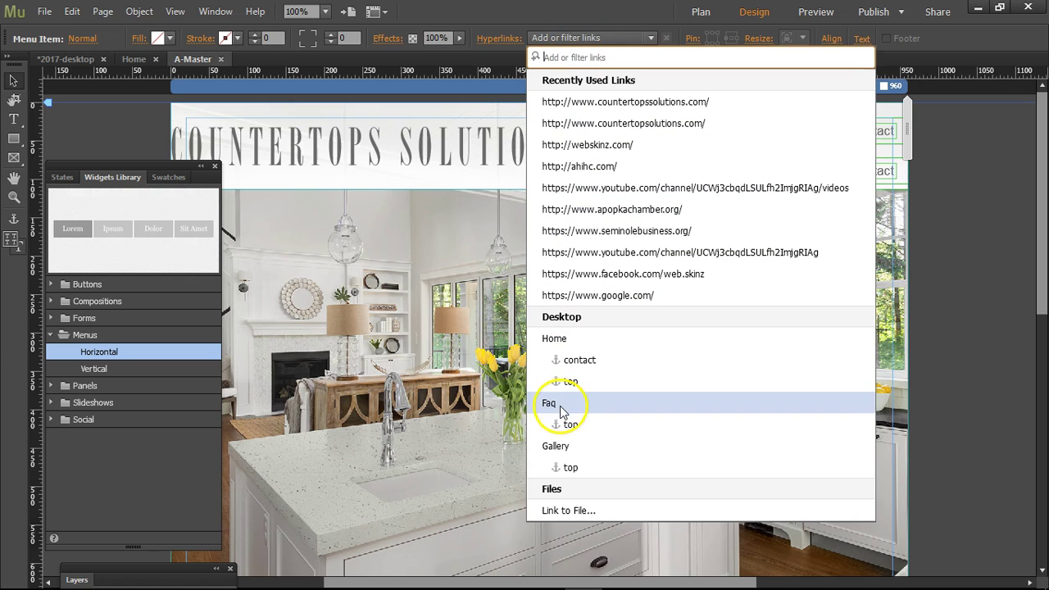
click(562, 403)
click(868, 173)
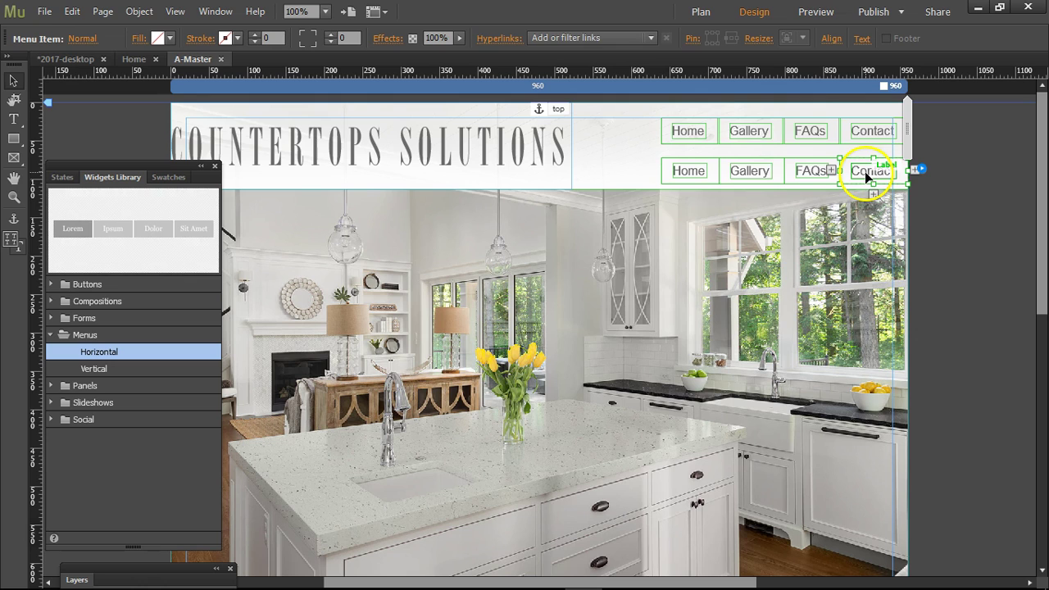
click(590, 41)
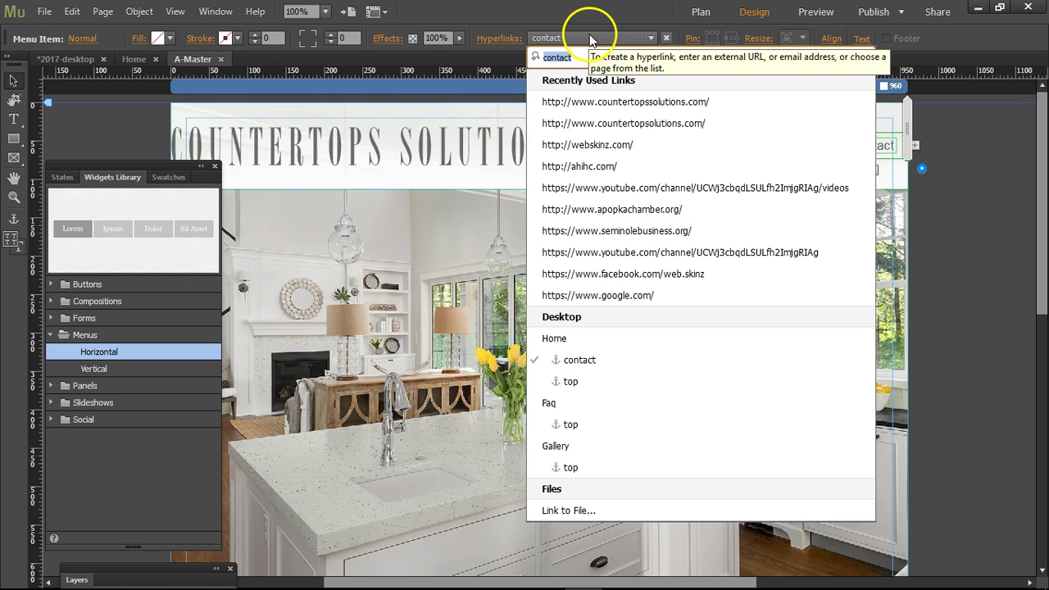
click(595, 365)
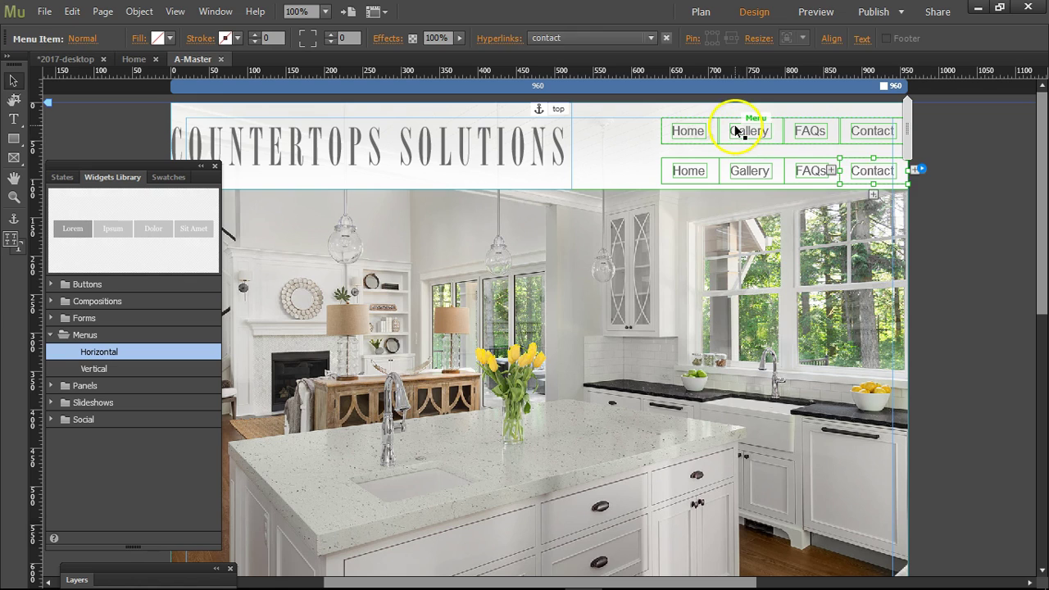
Align the menu bar level with the header logo, then bring up the File menu's preview options
click(738, 131)
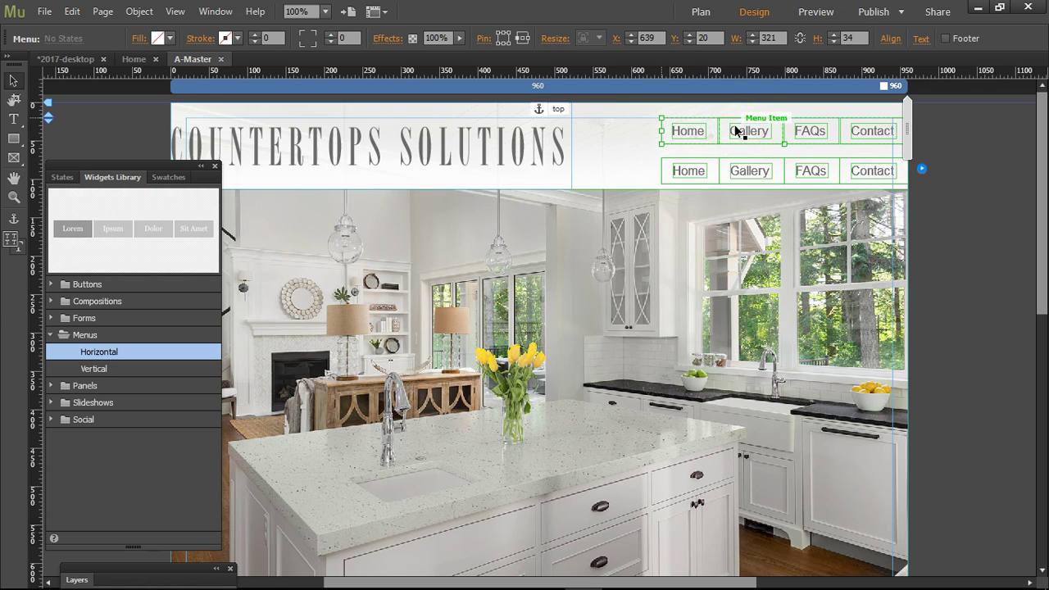
mouse_move(759, 147)
mouse_down()
mouse_move(754, 171)
mouse_move(763, 147)
mouse_up()
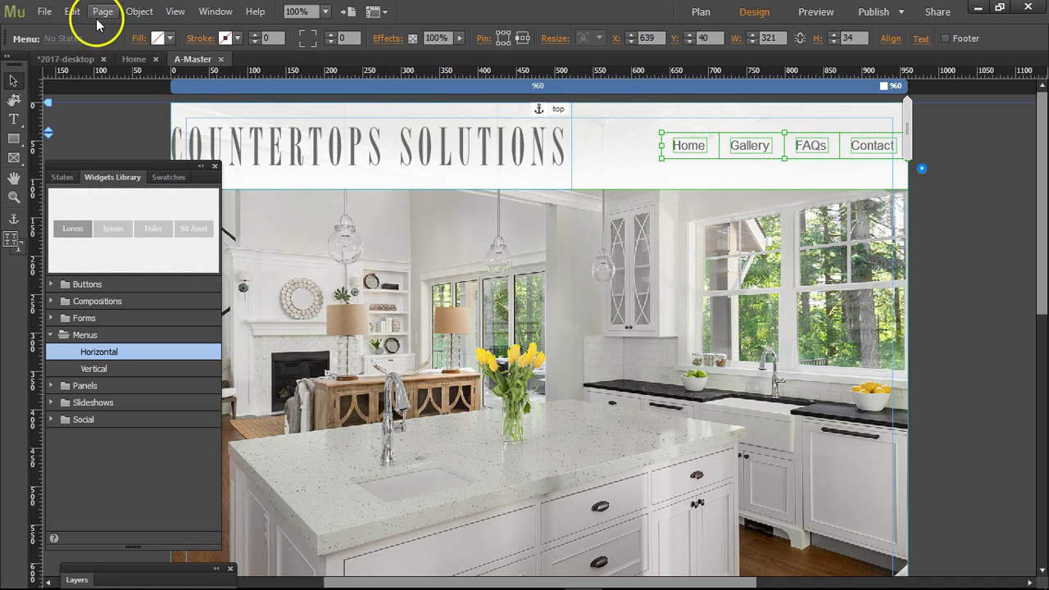
click(44, 12)
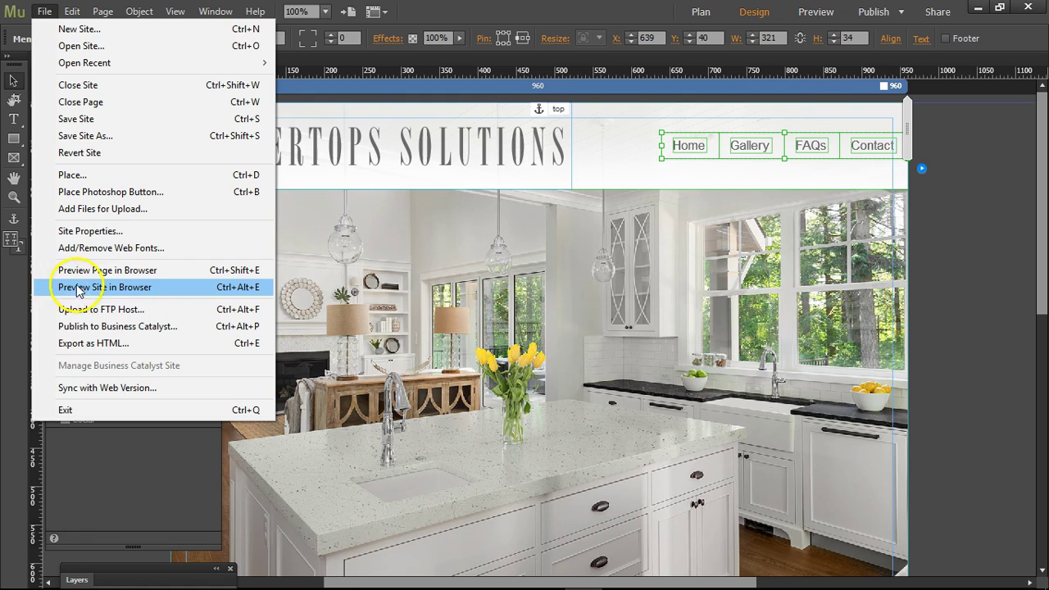
Preview the site in Chrome and verify Contact jumps to the contact section and Home to the top
click(132, 287)
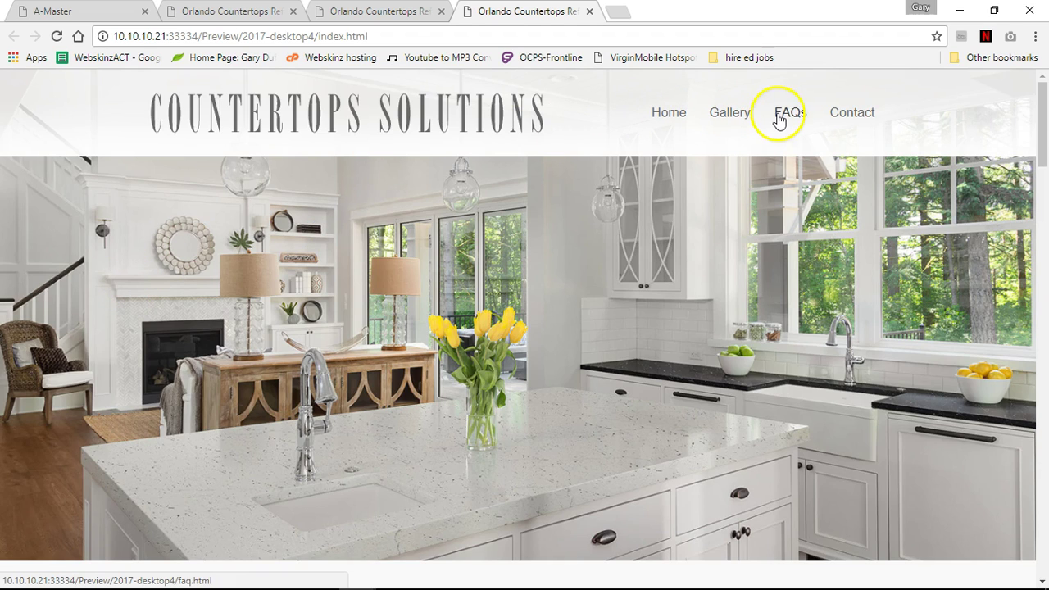
click(856, 115)
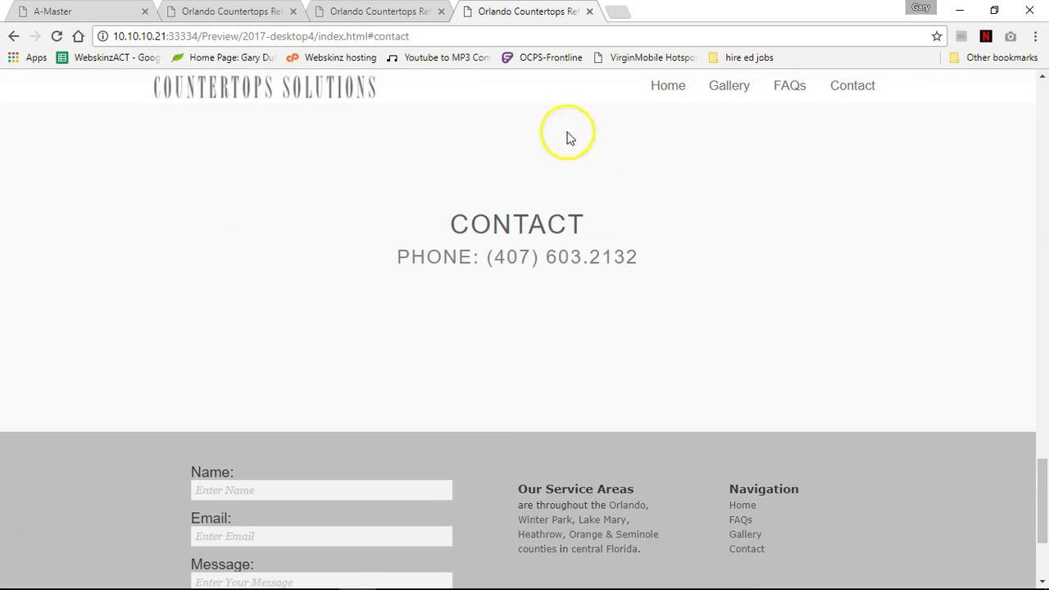
drag(492, 225, 568, 225)
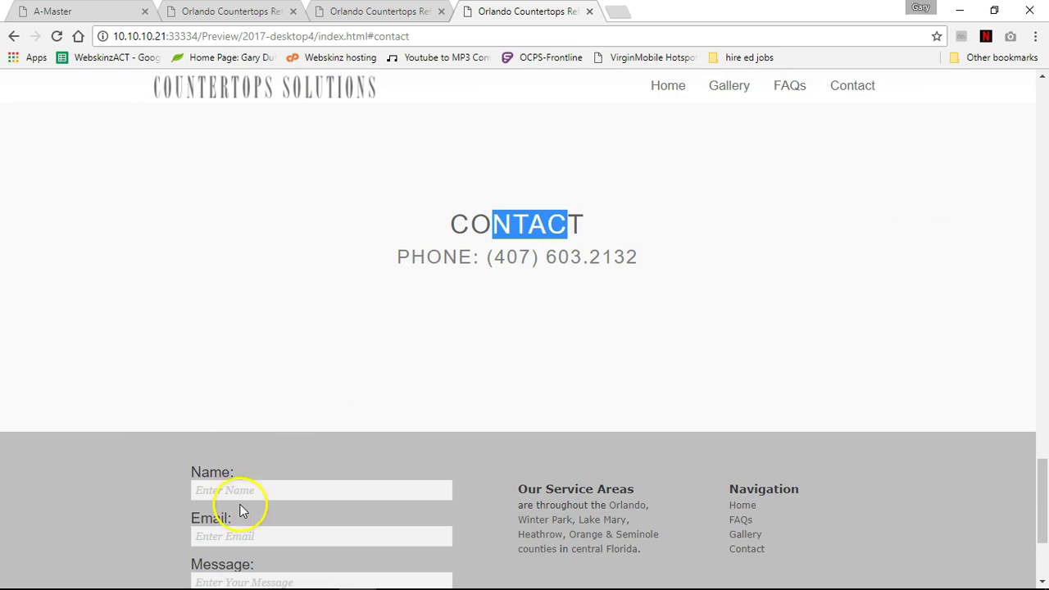
click(249, 535)
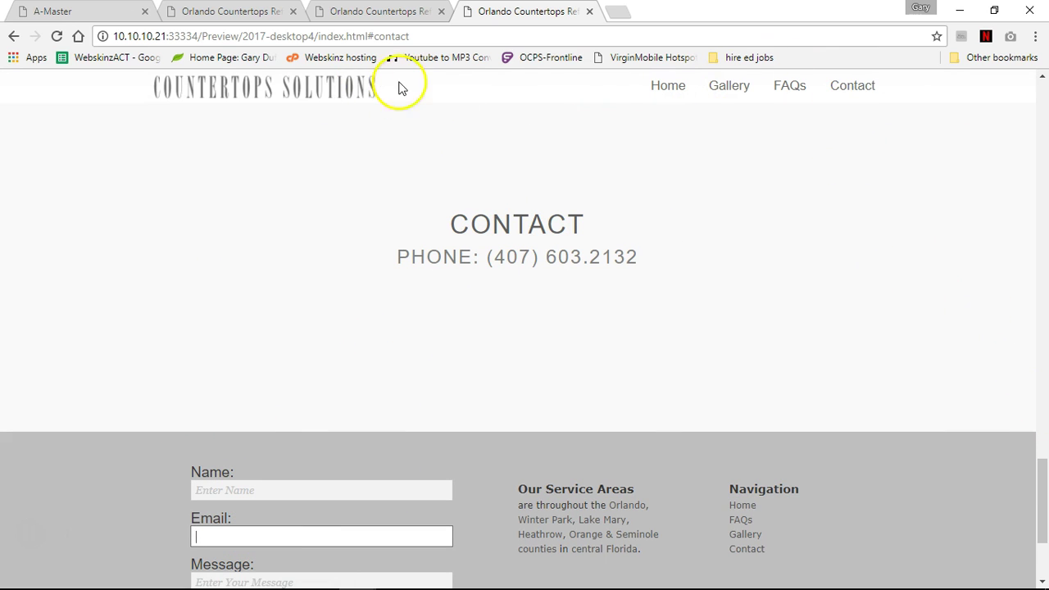
click(668, 87)
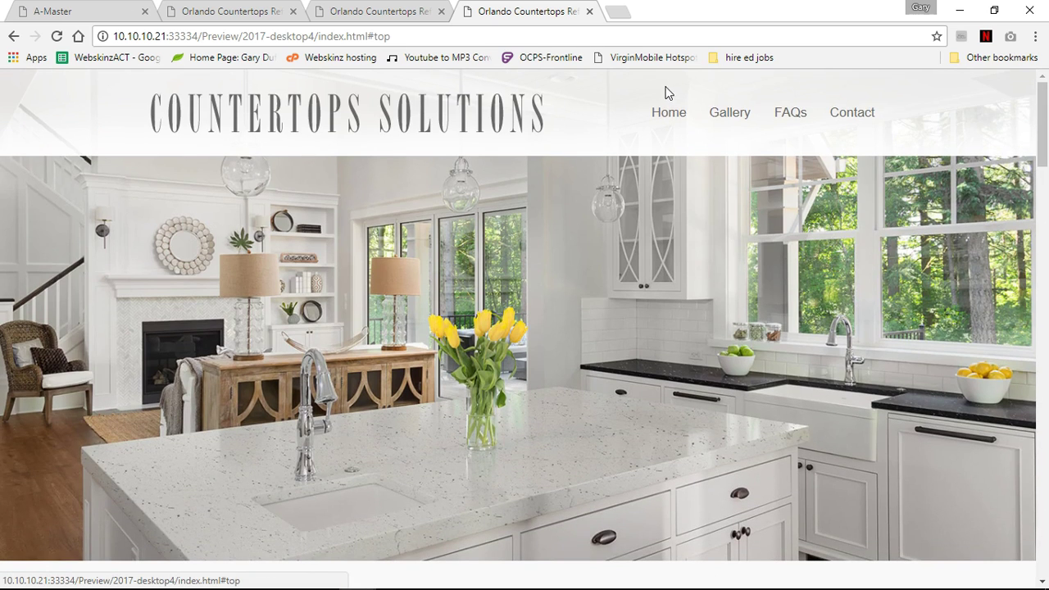
Verify Gallery opens gallery.html, FAQs opens faq.html, and Contact returns to the index contact section
mouse_move(1044, 148)
mouse_down()
mouse_move(1046, 181)
mouse_move(1045, 130)
mouse_up()
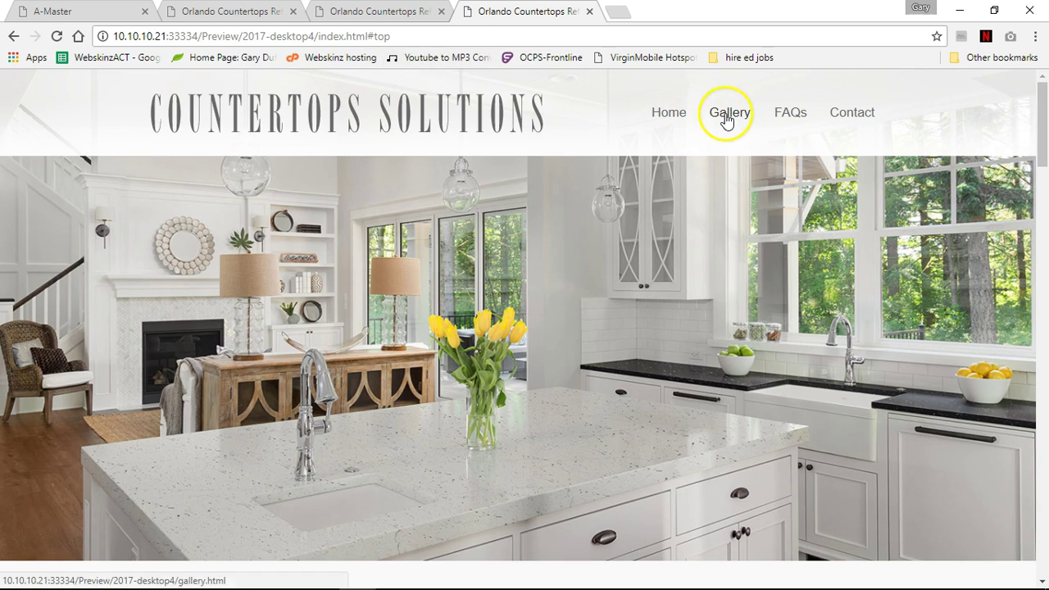
drag(371, 37, 398, 36)
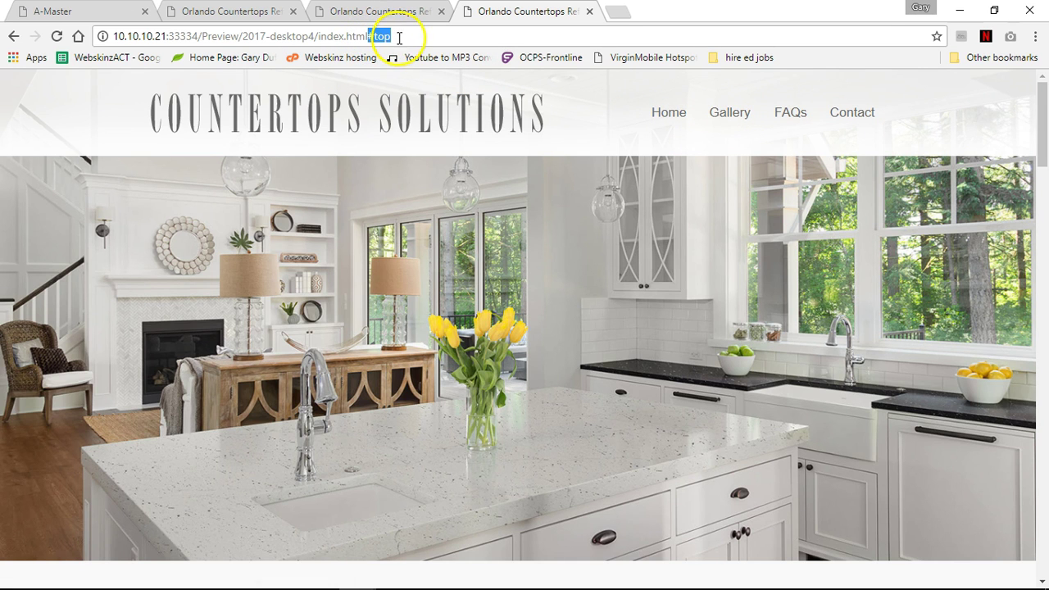
click(732, 114)
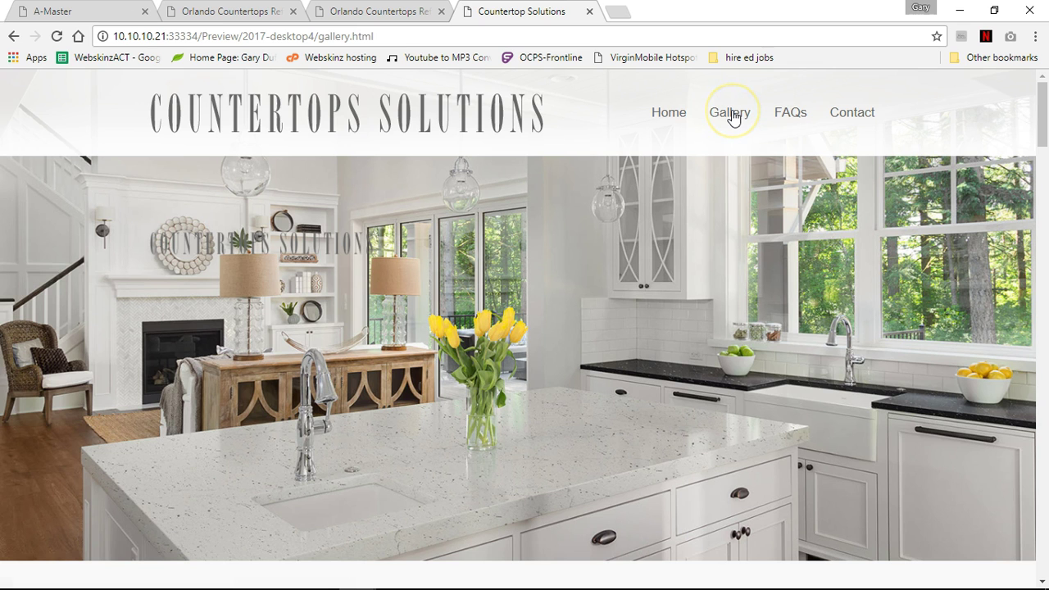
click(793, 112)
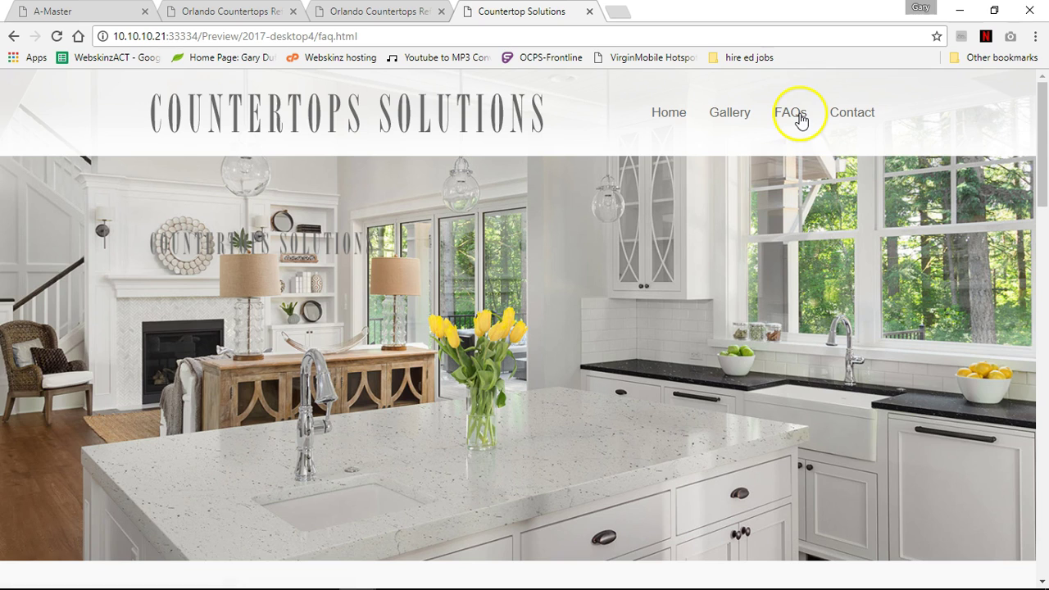
click(851, 115)
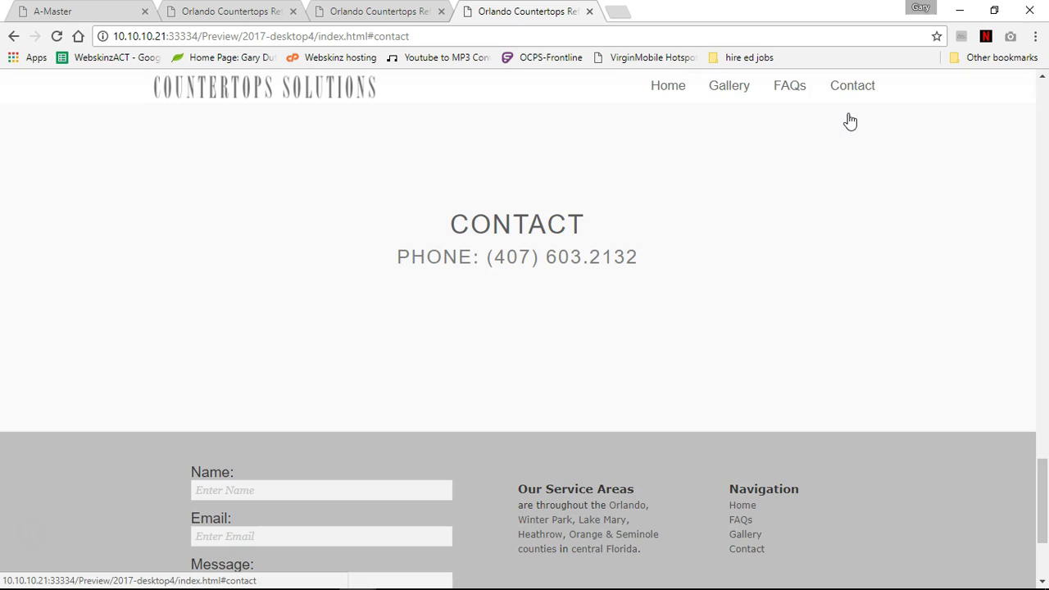
drag(319, 37, 408, 38)
click(368, 36)
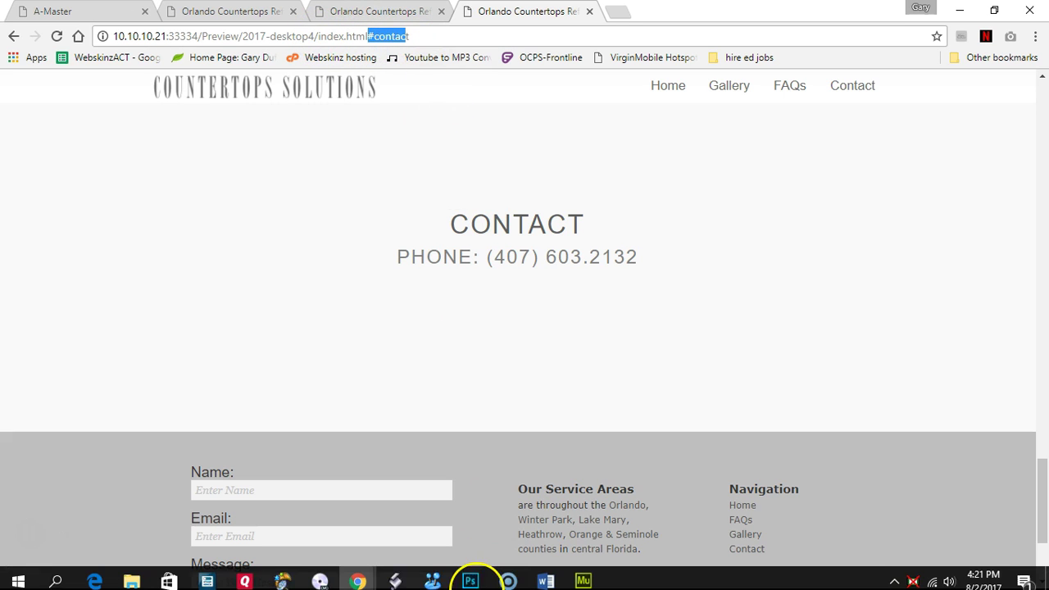